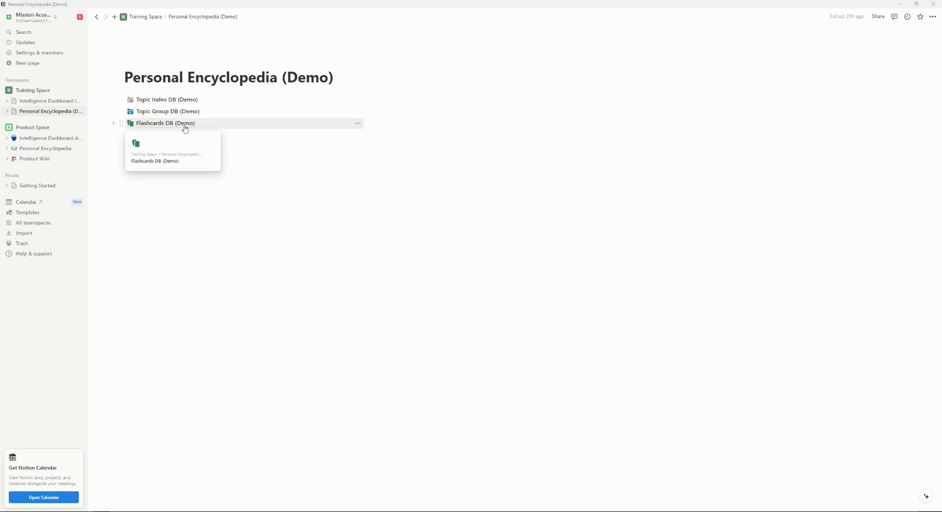
Step: Open the Topic Index DB (Demo) database and examine the AI Summary property's custom autofill prompt
{"action": "mouse_move", "coordinate": [183, 102]}
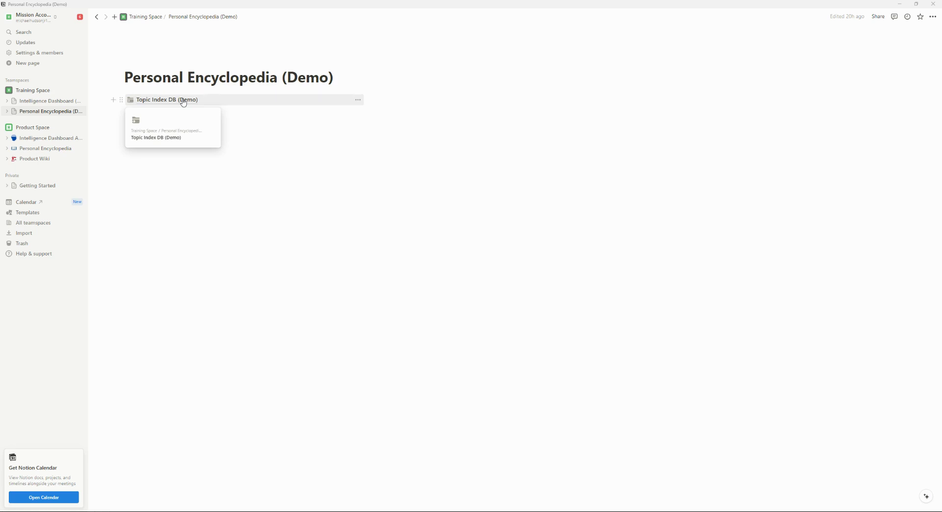
{"action": "left_click", "coordinate": [183, 101]}
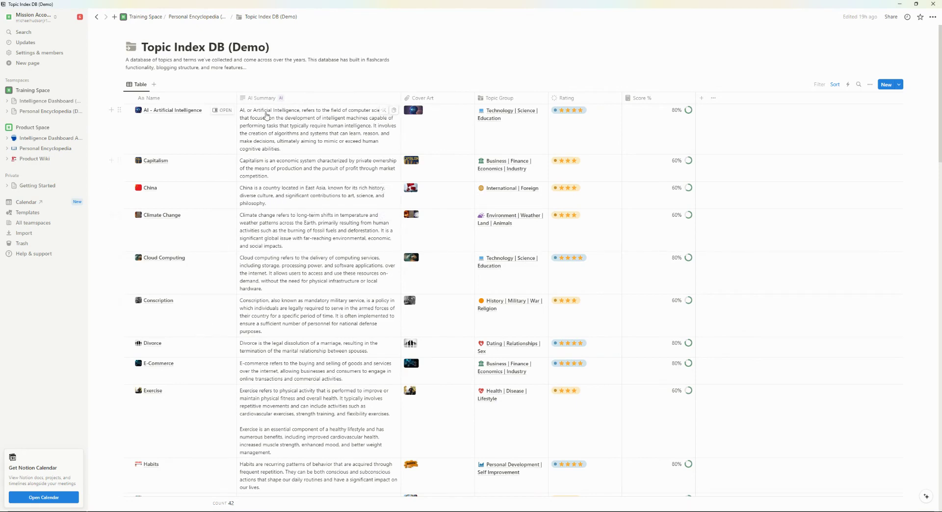
{"action": "left_click", "coordinate": [272, 97]}
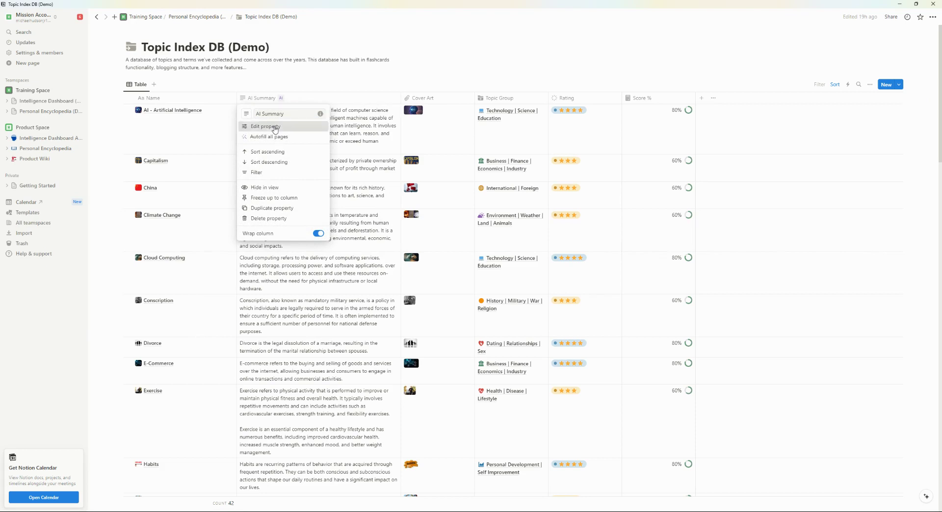
{"action": "left_click", "coordinate": [272, 126]}
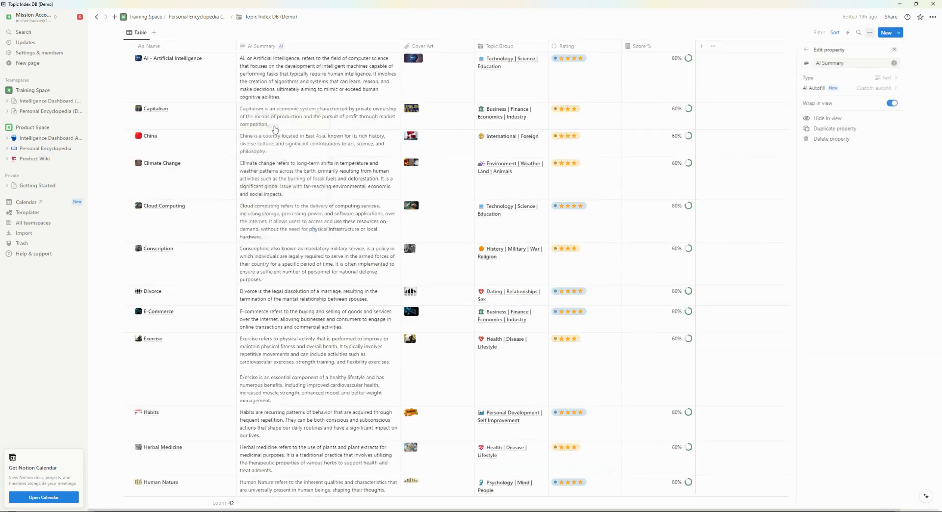
{"action": "left_click", "coordinate": [859, 90]}
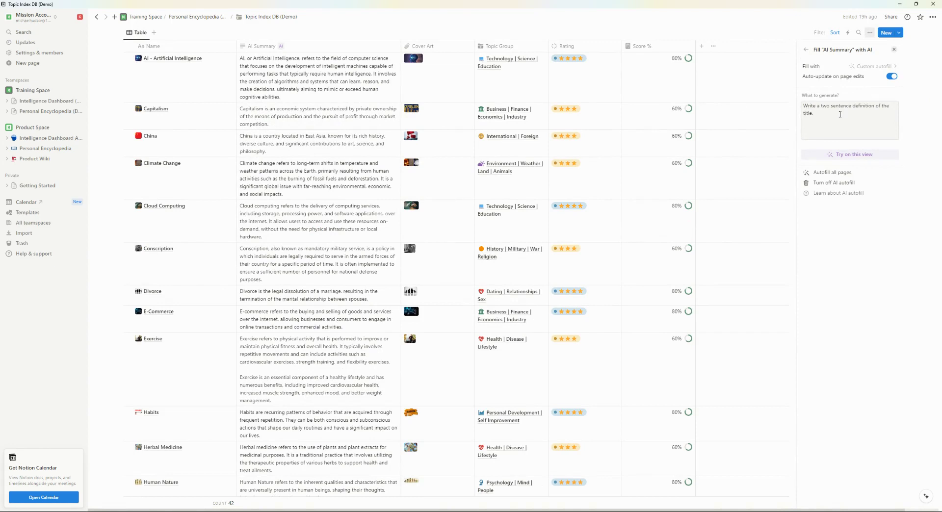
{"action": "left_click", "coordinate": [461, 27]}
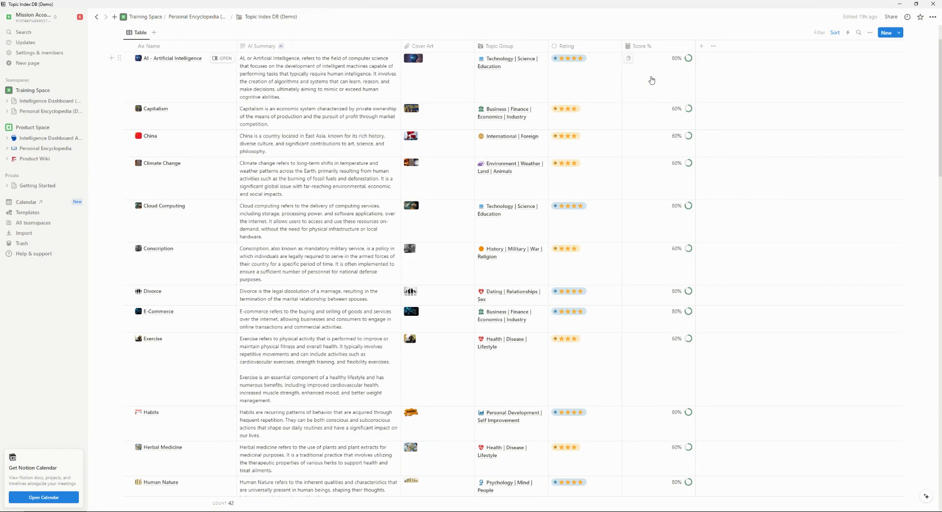
Step: Try a two-star rating on the AI - Artificial Intelligence topic and set it back to four stars
{"action": "left_click", "coordinate": [608, 82]}
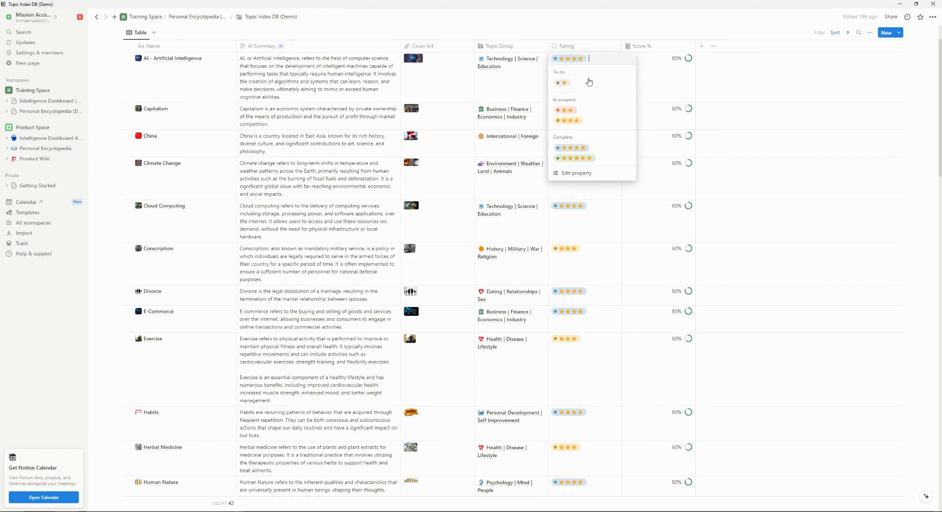
{"action": "left_click", "coordinate": [572, 112]}
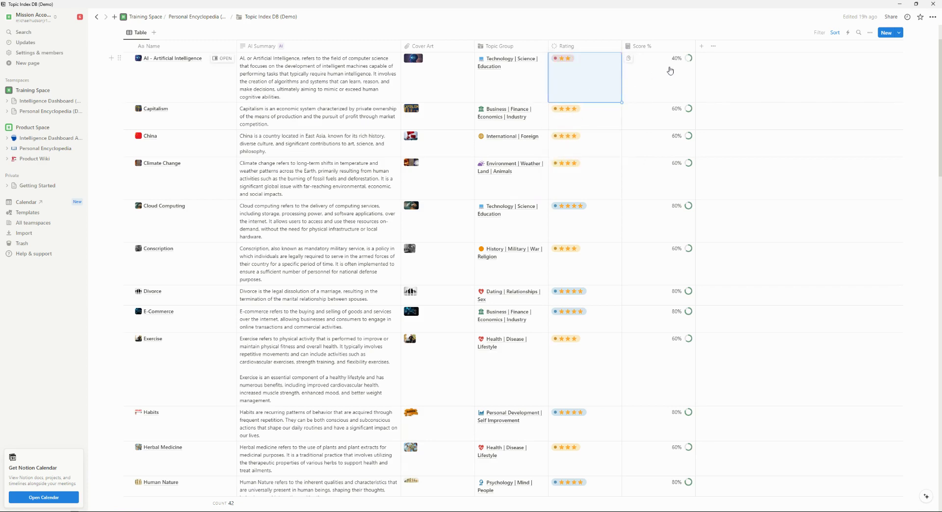
{"action": "left_click", "coordinate": [564, 91]}
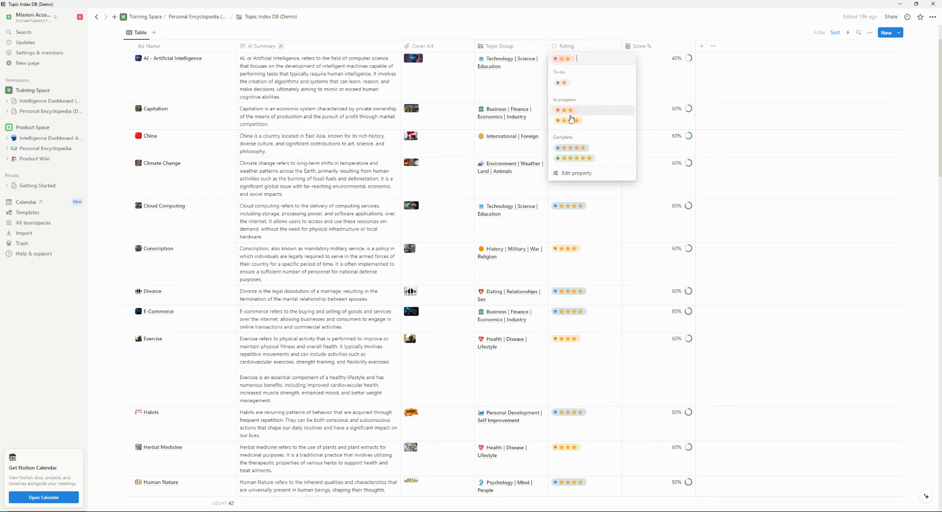
{"action": "left_click", "coordinate": [571, 148]}
{"action": "left_click", "coordinate": [577, 85]}
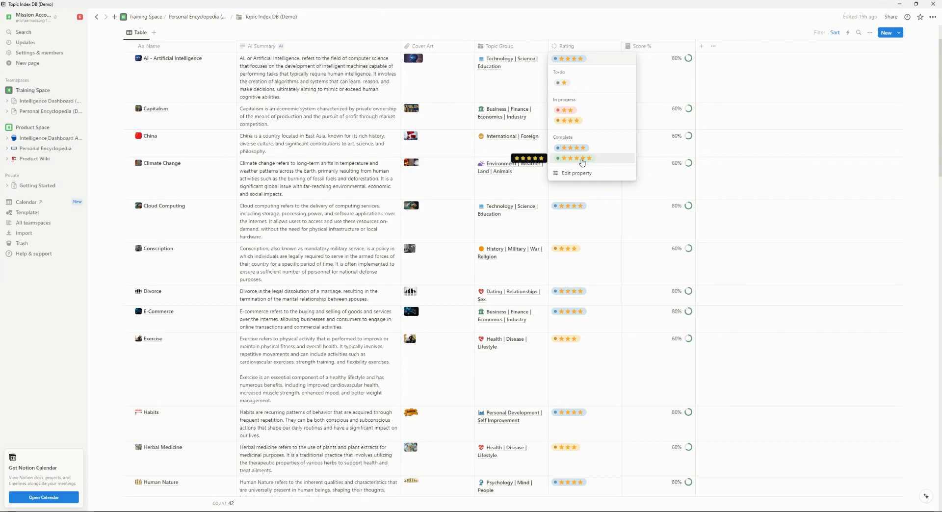
{"action": "key", "text": "Escape"}
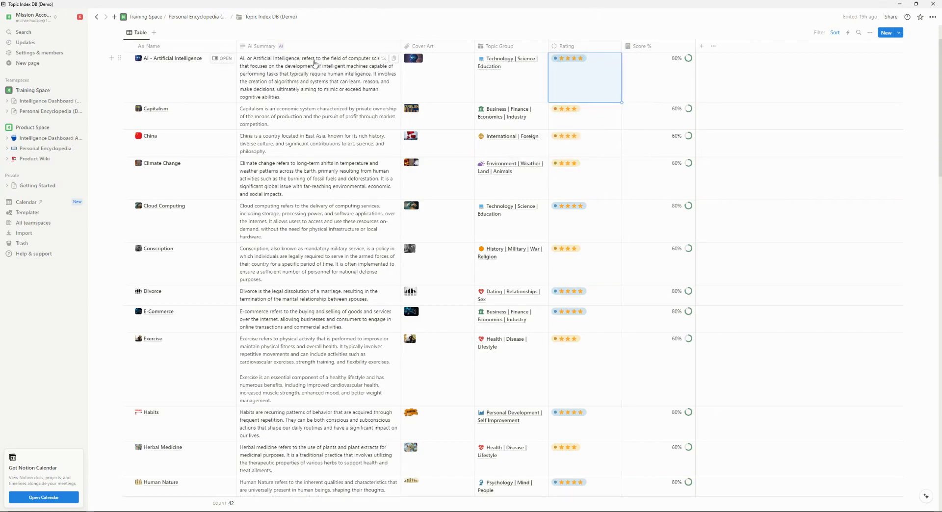
{"action": "scroll", "coordinate": [318, 141], "scroll_direction": "up", "scroll_amount": 1}
{"action": "scroll", "coordinate": [318, 141], "scroll_direction": "up", "scroll_amount": 1}
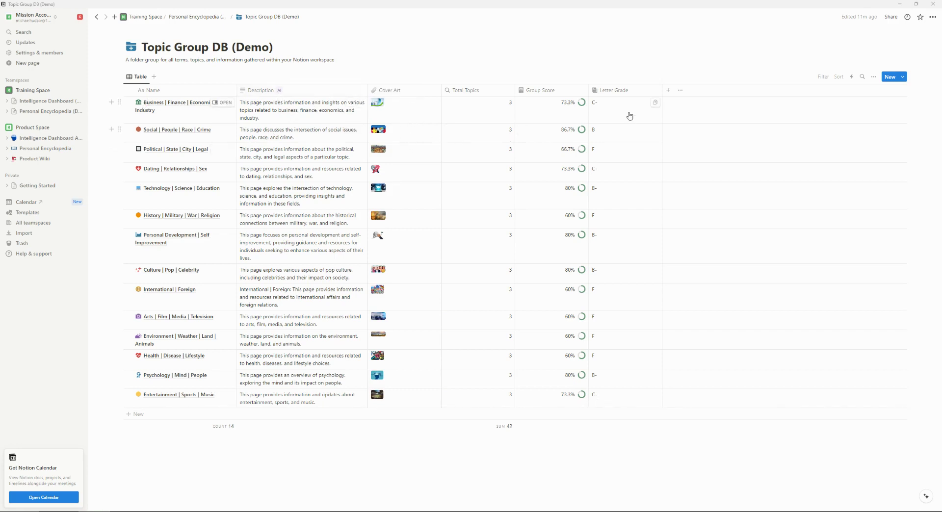
Step: Examine the Group Score rollup settings and the Letter Grade formula in the Topic Group DB (Demo) database
{"action": "left_click", "coordinate": [547, 106]}
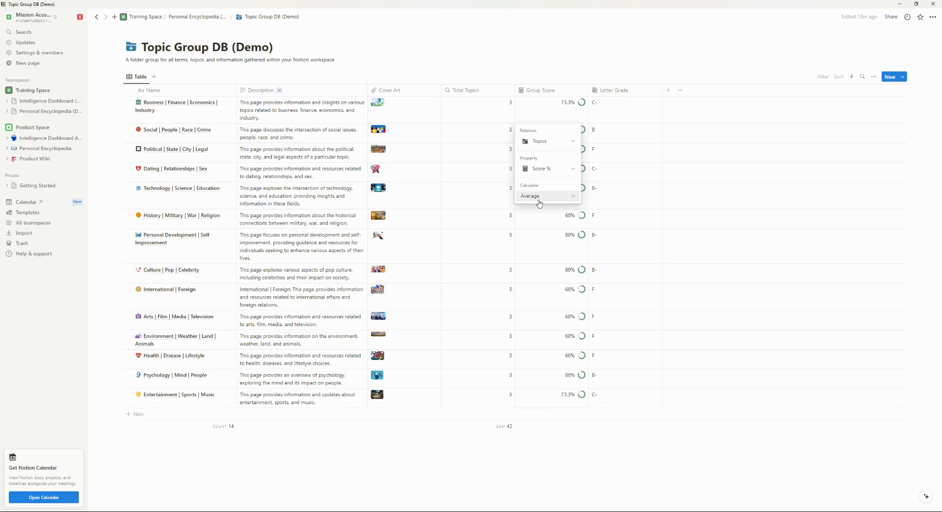
{"action": "left_click", "coordinate": [540, 103]}
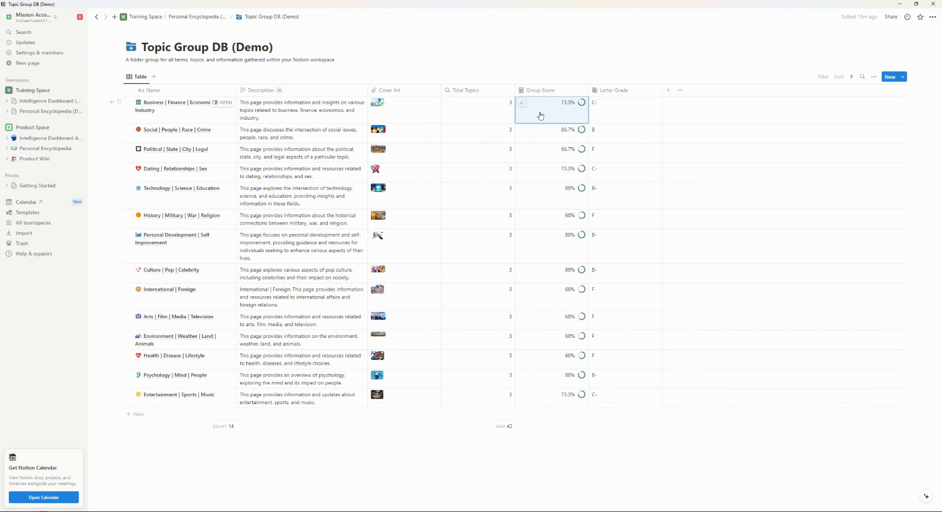
{"action": "left_click", "coordinate": [629, 116]}
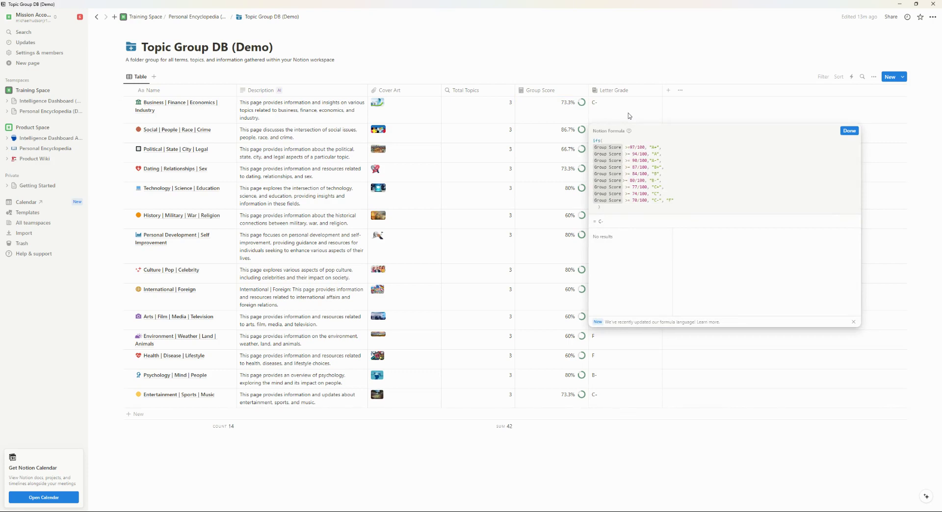
{"action": "key", "text": "Escape"}
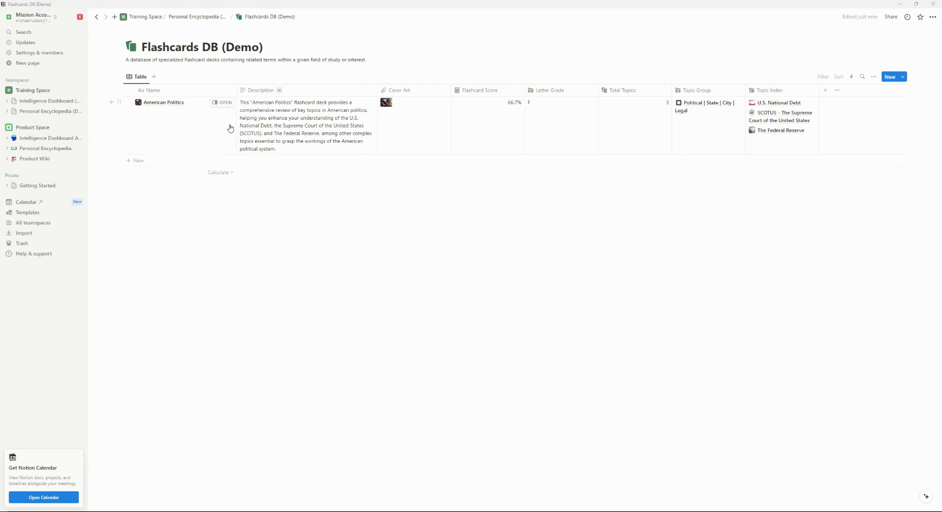
Step: Examine the Description property's custom AI autofill prompt in the Flashcards DB (Demo) database
{"action": "left_click", "coordinate": [279, 95]}
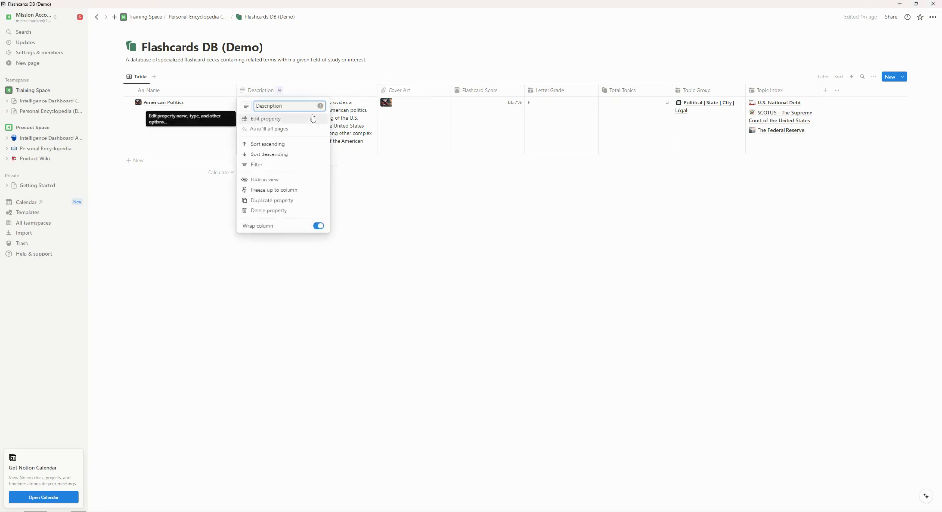
{"action": "left_click", "coordinate": [280, 122]}
{"action": "left_click", "coordinate": [837, 135]}
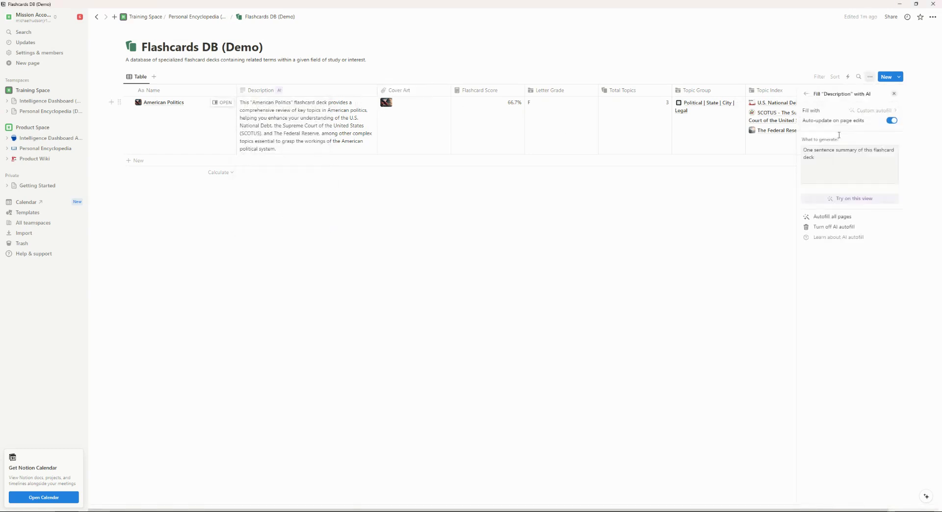
{"action": "left_click", "coordinate": [727, 212]}
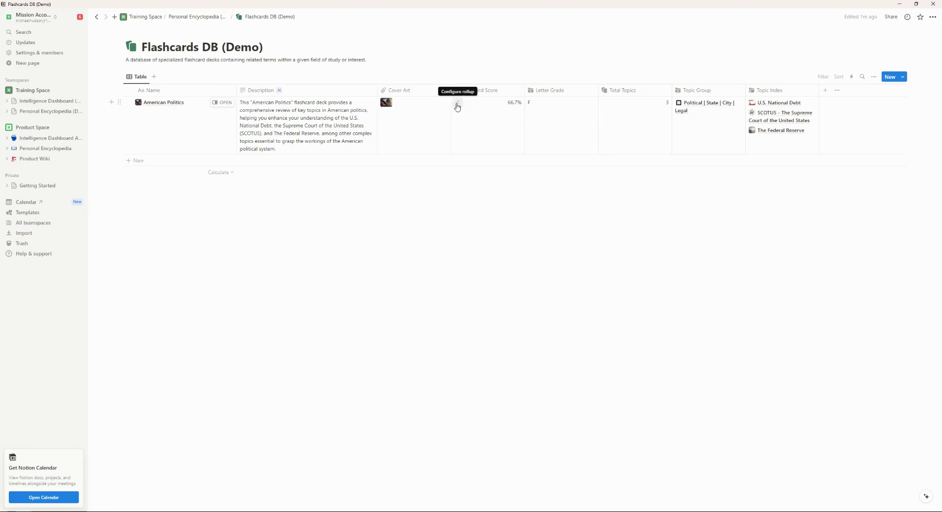
Step: Examine how the Flashcard Score, Total Topics and Topic Group properties of the American Politics deck are configured
{"action": "left_click", "coordinate": [455, 103]}
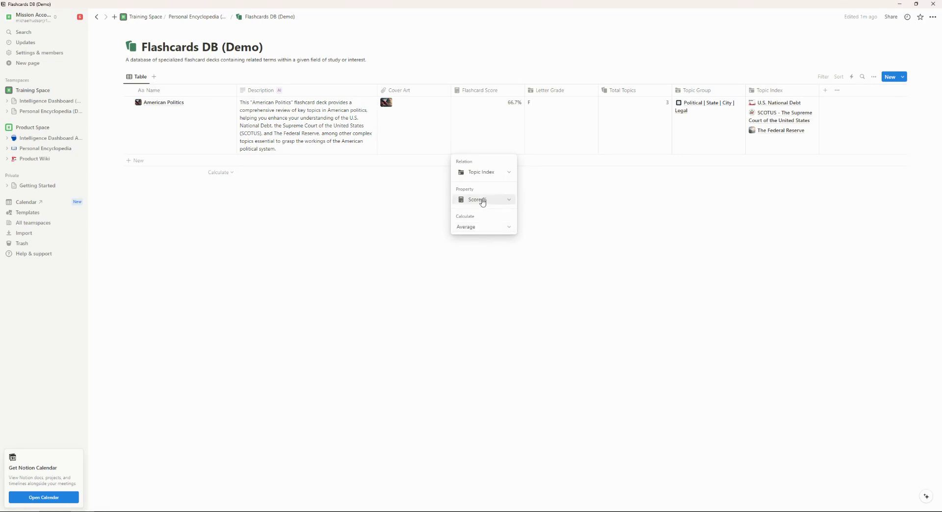
{"action": "key", "text": "Escape"}
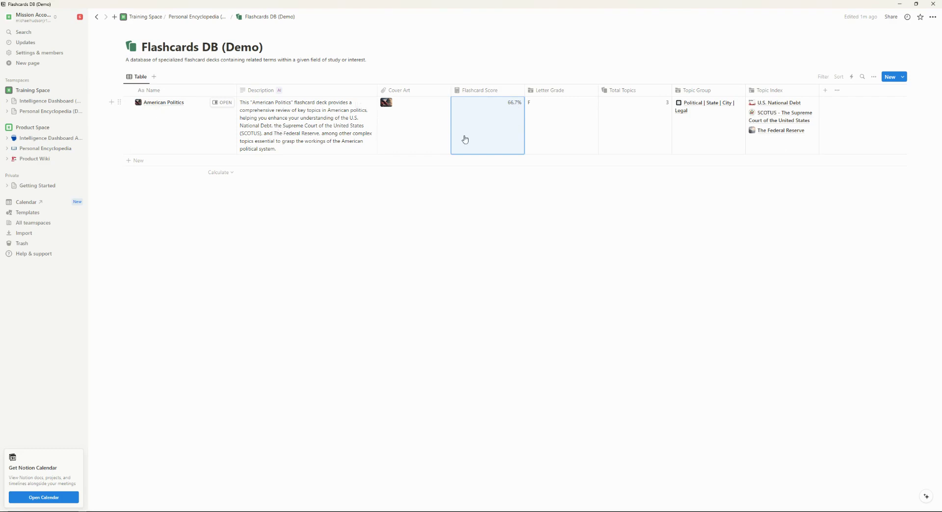
{"action": "left_click", "coordinate": [651, 122]}
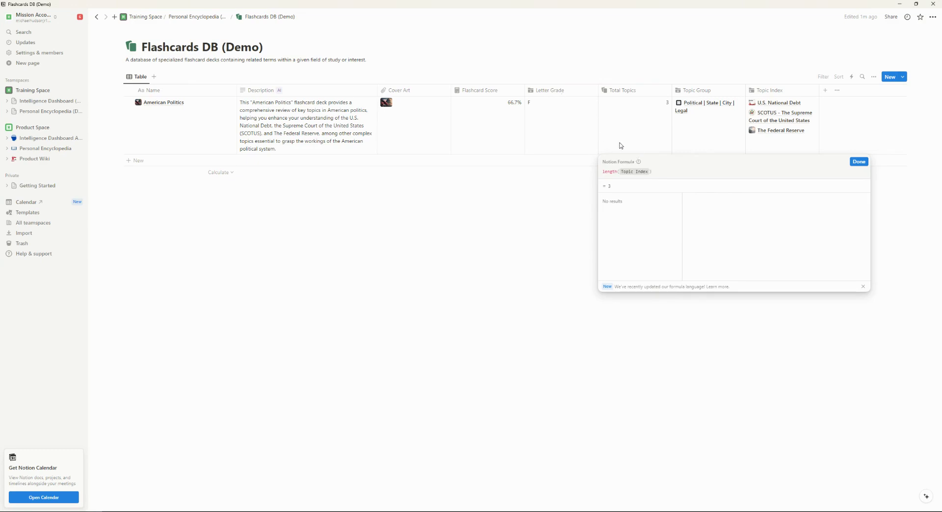
{"action": "left_click", "coordinate": [558, 191]}
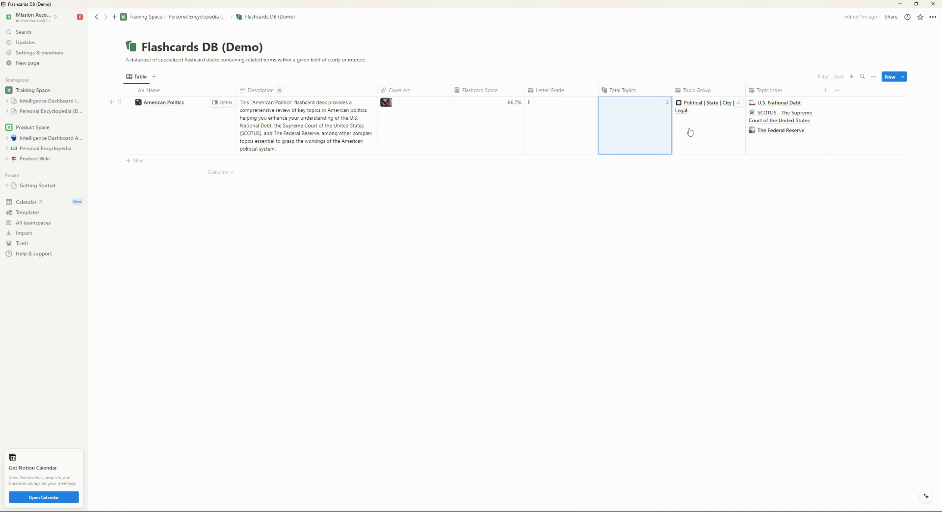
{"action": "left_click", "coordinate": [708, 116]}
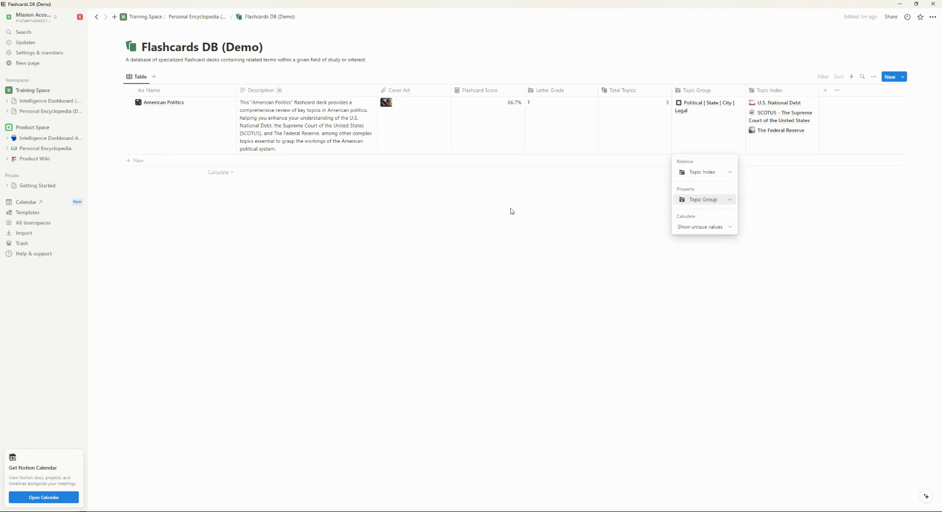
{"action": "key", "text": "Escape"}
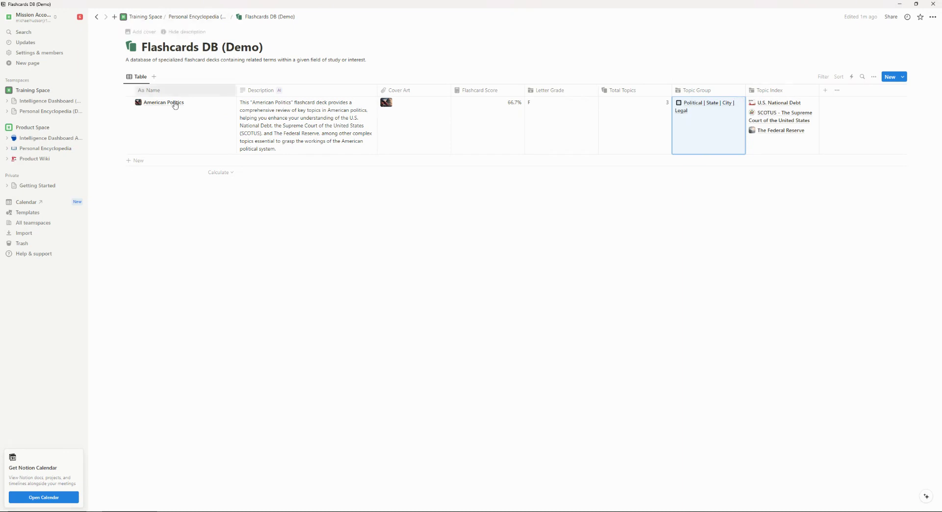
Step: On the Personal Encyclopedia (Demo) page with the sidebar hidden, insert a three-column layout directly beneath the page title
{"action": "left_click", "coordinate": [47, 111]}
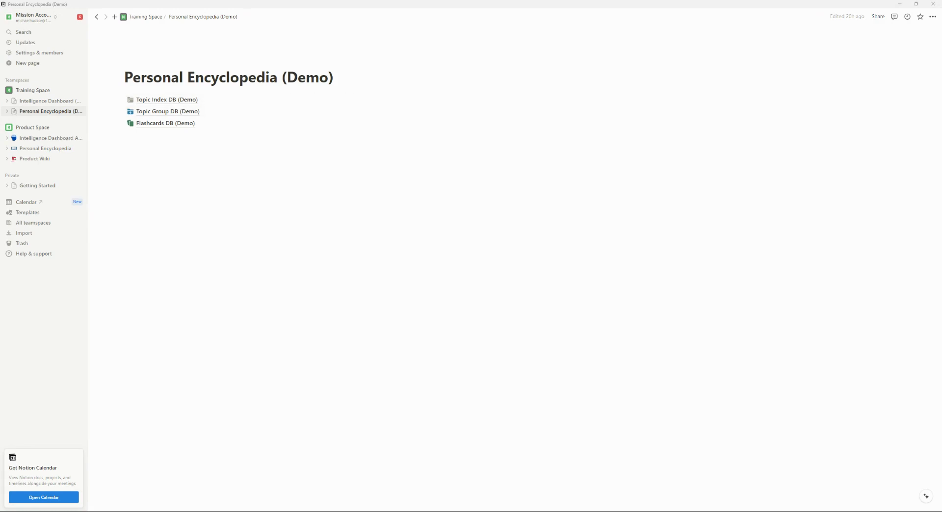
{"action": "key", "text": "ctrl+backslash"}
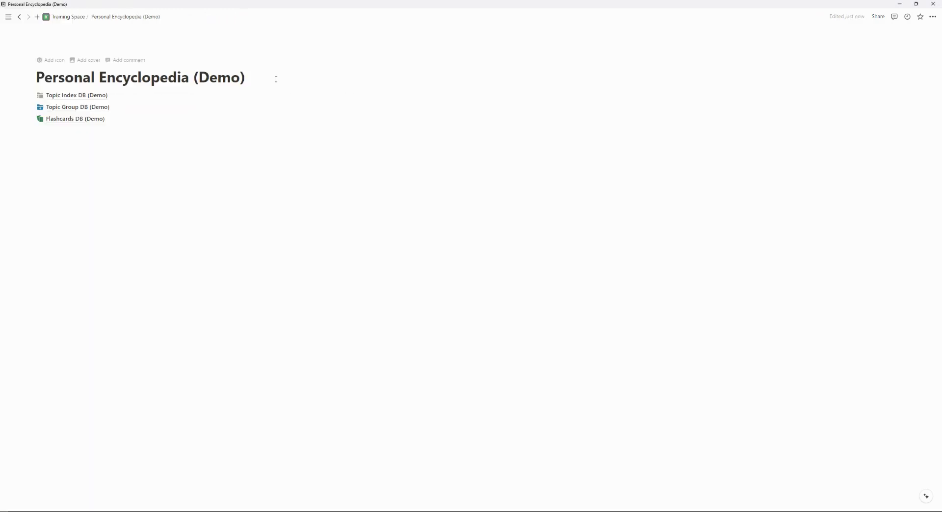
{"action": "key", "text": "Return"}
{"action": "type", "text": "/3 co"}
{"action": "key", "text": "BackSpace"}
{"action": "key", "text": "BackSpace"}
{"action": "key", "text": "BackSpace"}
{"action": "key", "text": "BackSpace"}
{"action": "key", "text": "BackSpace"}
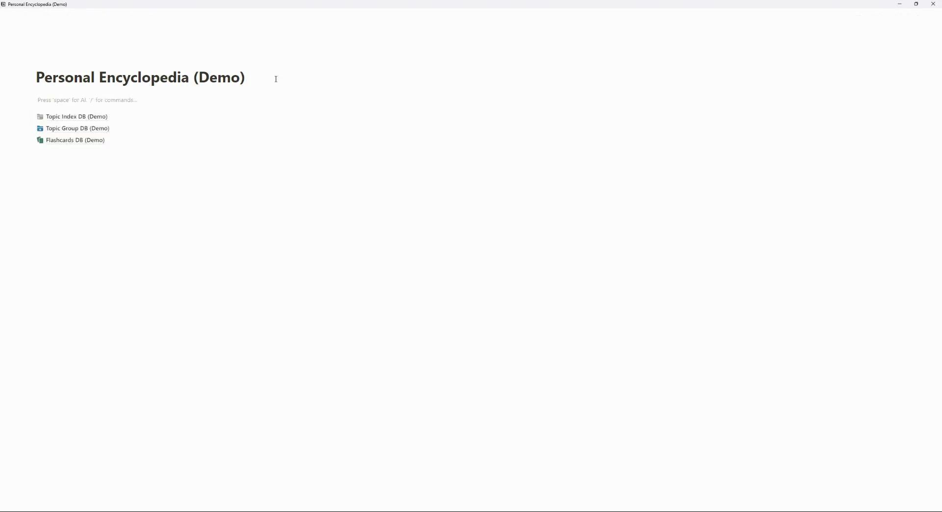
Step: Add an empty callout block to each of the three columns beneath the page title
{"action": "type", "text": "/call"}
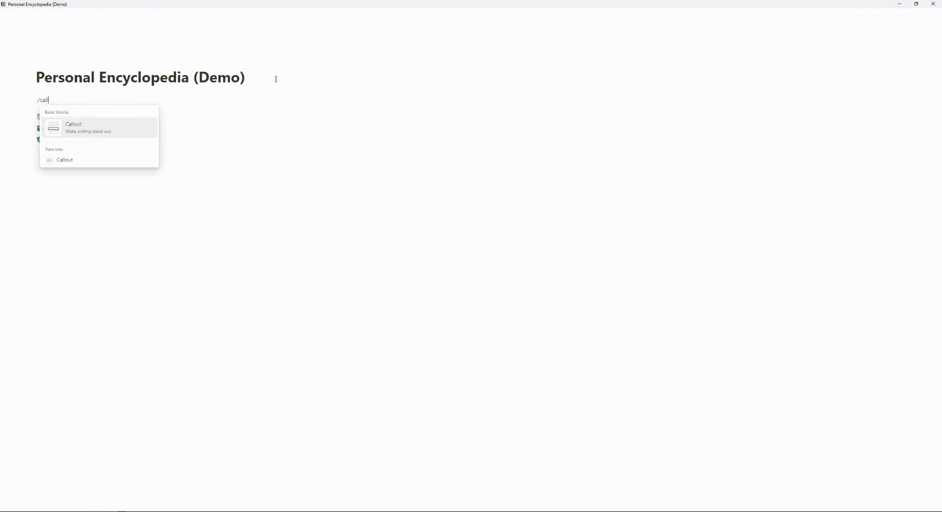
{"action": "key", "text": "Return"}
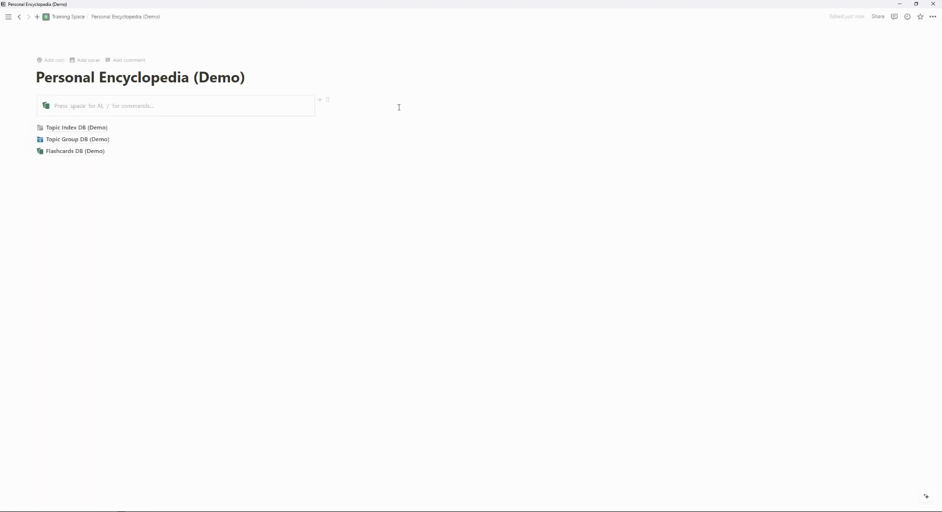
{"action": "left_click", "coordinate": [401, 103]}
{"action": "type", "text": "/call"}
{"action": "key", "text": "Return"}
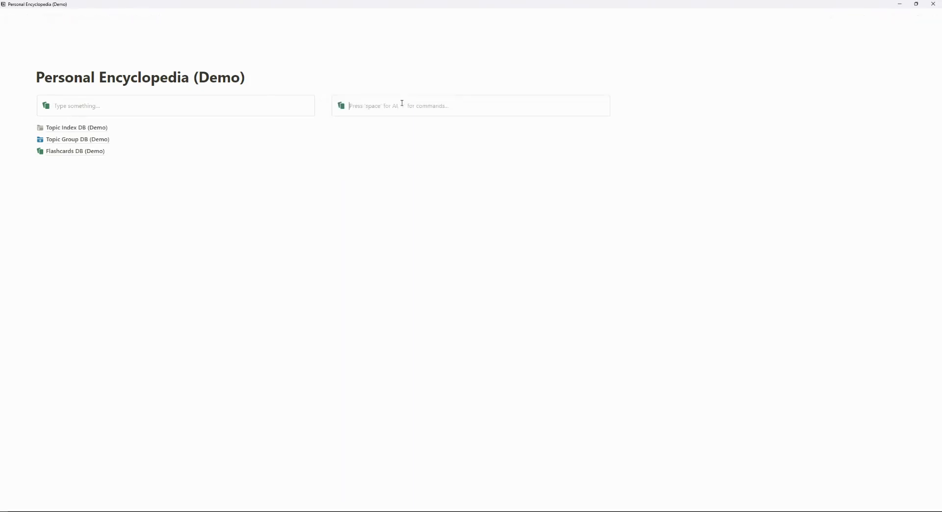
{"action": "left_click", "coordinate": [710, 90]}
{"action": "left_click", "coordinate": [681, 93]}
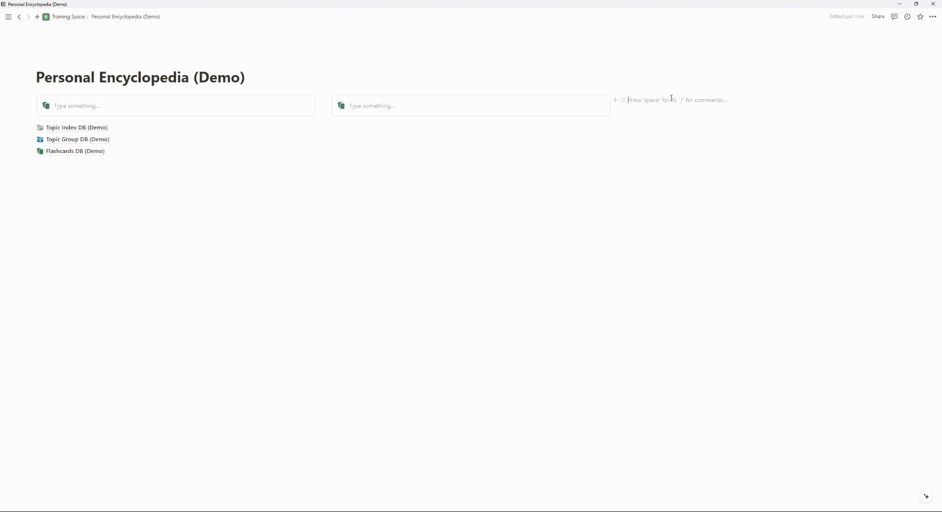
{"action": "type", "text": "/call"}
{"action": "key", "text": "Return"}
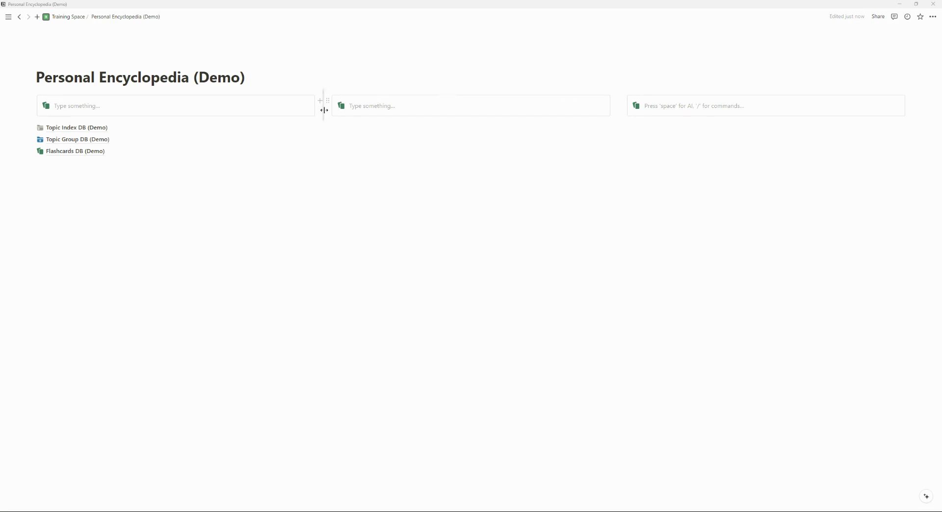
Step: Resize the callout columns so the middle one is widest, with a narrow column on either side
{"action": "left_click_drag", "start_coordinate": [324, 110], "coordinate": [219, 109]}
{"action": "left_click_drag", "start_coordinate": [616, 113], "coordinate": [680, 113]}
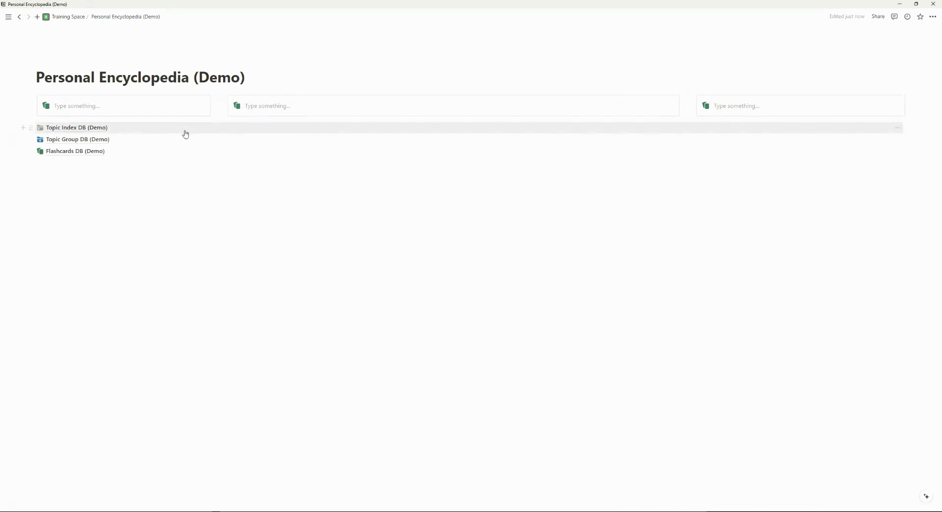
{"action": "left_click_drag", "start_coordinate": [691, 117], "coordinate": [721, 117]}
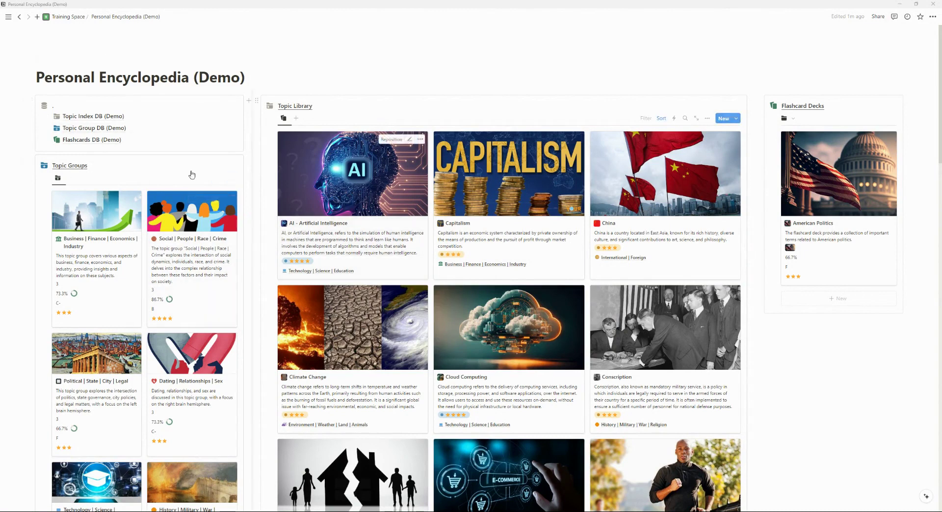
Step: Look through the Topic Groups, Topic Library and Flashcard Decks galleries over the full length of the finished dashboard
{"action": "mouse_move", "coordinate": [184, 123]}
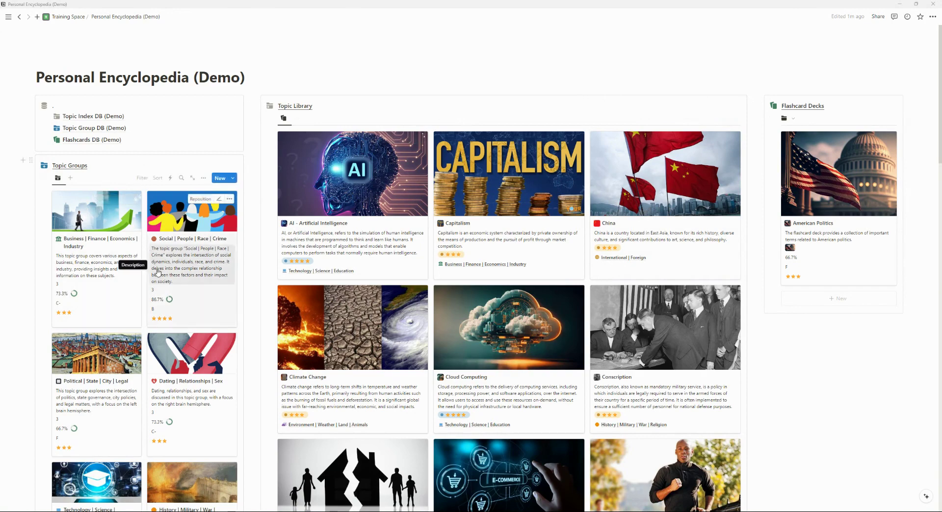
{"action": "scroll", "coordinate": [174, 336], "scroll_direction": "down", "scroll_amount": 1}
{"action": "scroll", "coordinate": [174, 336], "scroll_direction": "down", "scroll_amount": 10}
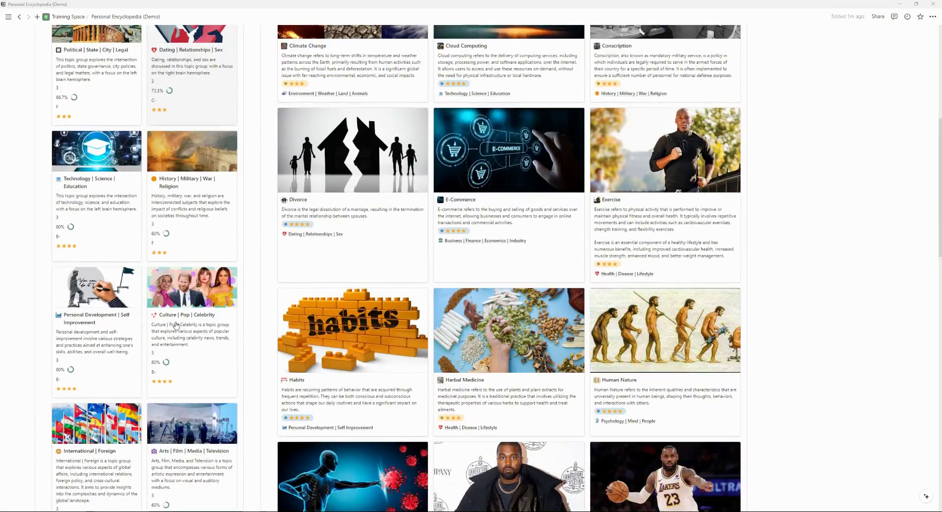
{"action": "scroll", "coordinate": [172, 311], "scroll_direction": "down", "scroll_amount": 2}
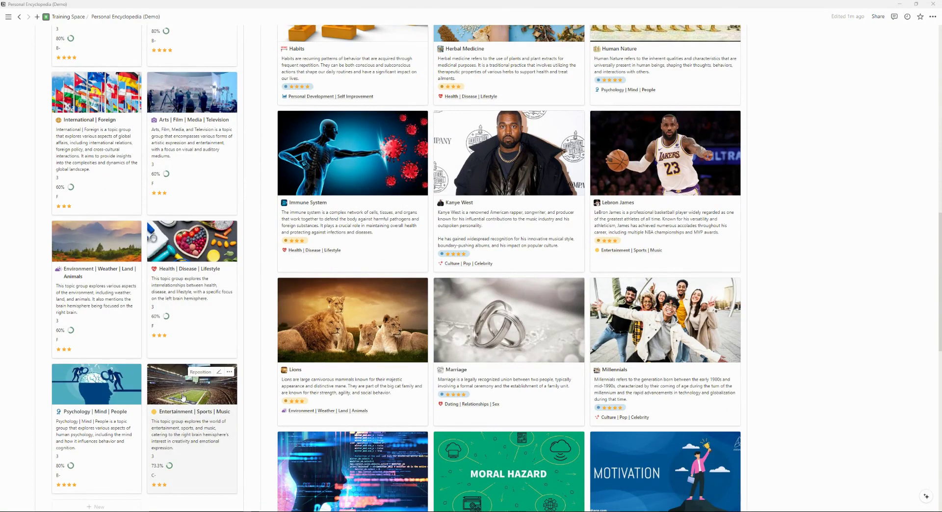
{"action": "scroll", "coordinate": [182, 405], "scroll_direction": "up", "scroll_amount": 10}
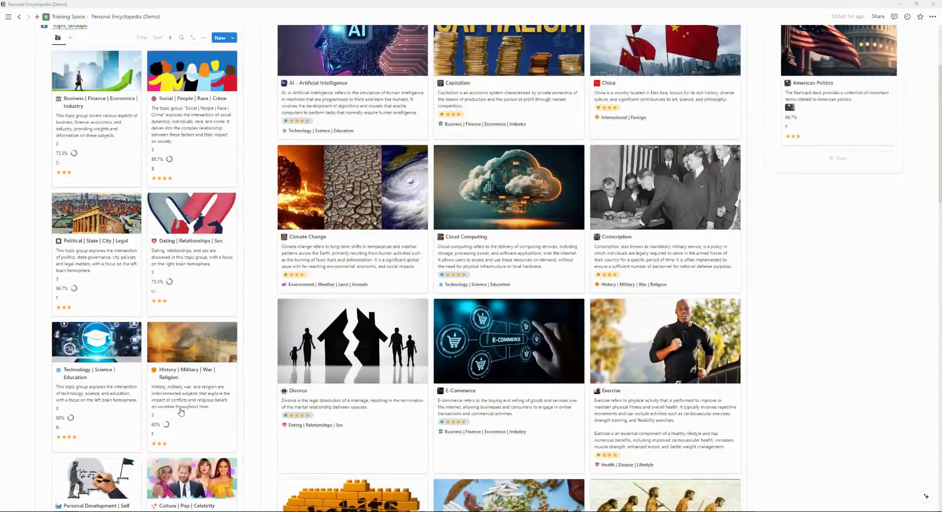
{"action": "scroll", "coordinate": [181, 411], "scroll_direction": "up", "scroll_amount": 3}
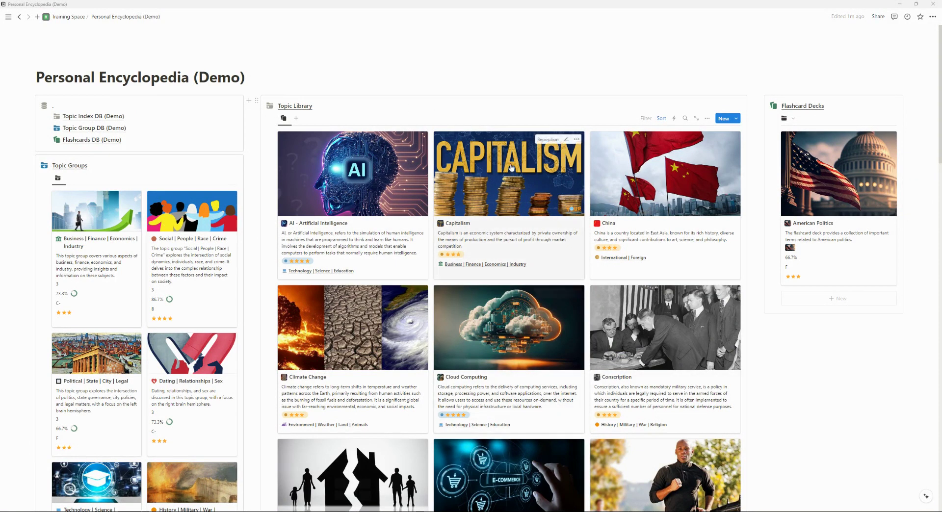
{"action": "scroll", "coordinate": [525, 181], "scroll_direction": "down", "scroll_amount": 1}
{"action": "scroll", "coordinate": [527, 183], "scroll_direction": "down", "scroll_amount": 3}
{"action": "scroll", "coordinate": [527, 183], "scroll_direction": "up", "scroll_amount": 4}
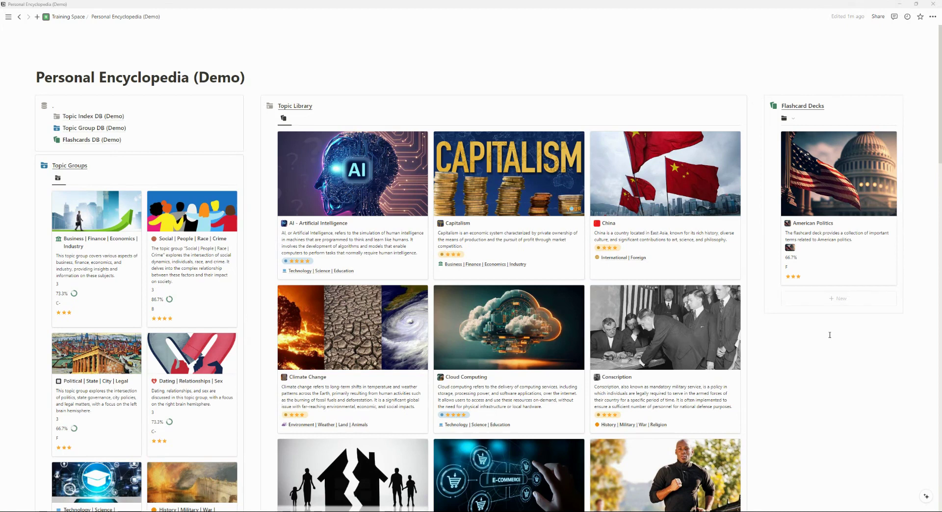
{"action": "scroll", "coordinate": [830, 335], "scroll_direction": "down", "scroll_amount": 20}
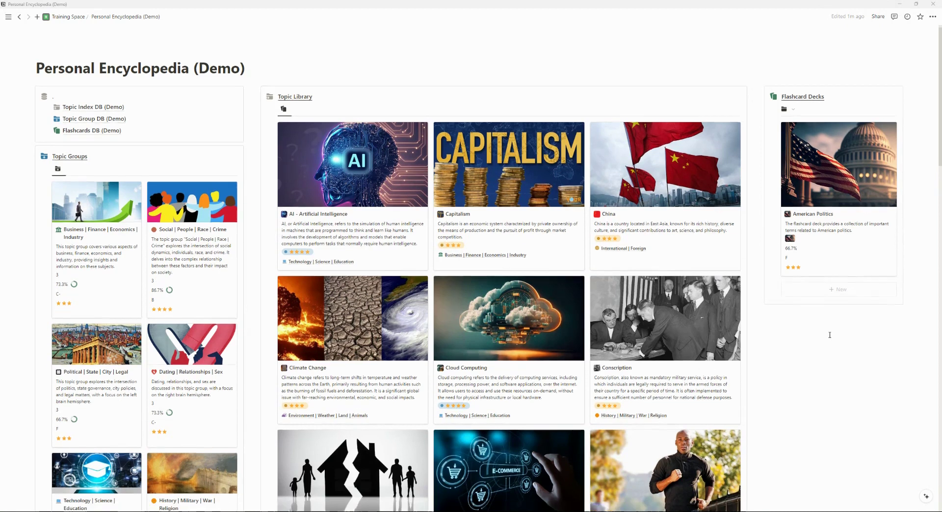
{"action": "scroll", "coordinate": [829, 335], "scroll_direction": "down", "scroll_amount": 3}
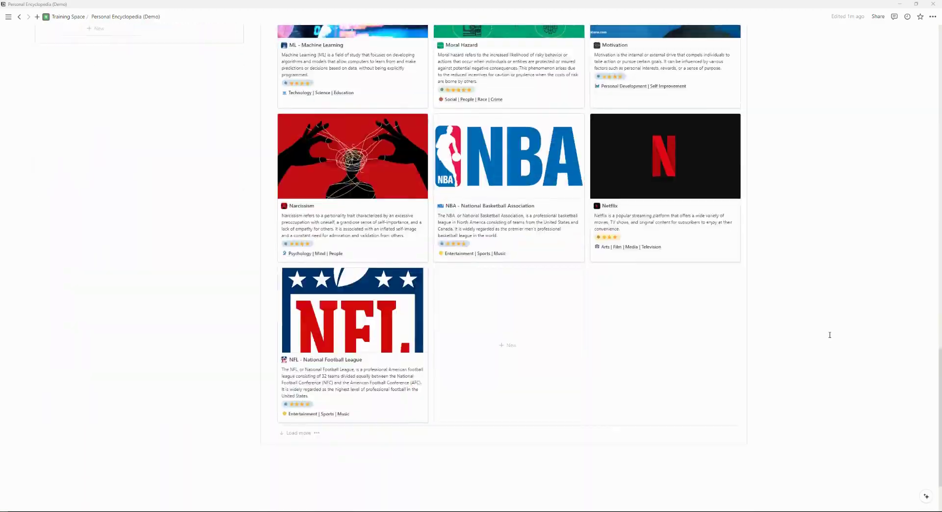
{"action": "scroll", "coordinate": [831, 334], "scroll_direction": "up", "scroll_amount": 10}
{"action": "scroll", "coordinate": [830, 334], "scroll_direction": "up", "scroll_amount": 8}
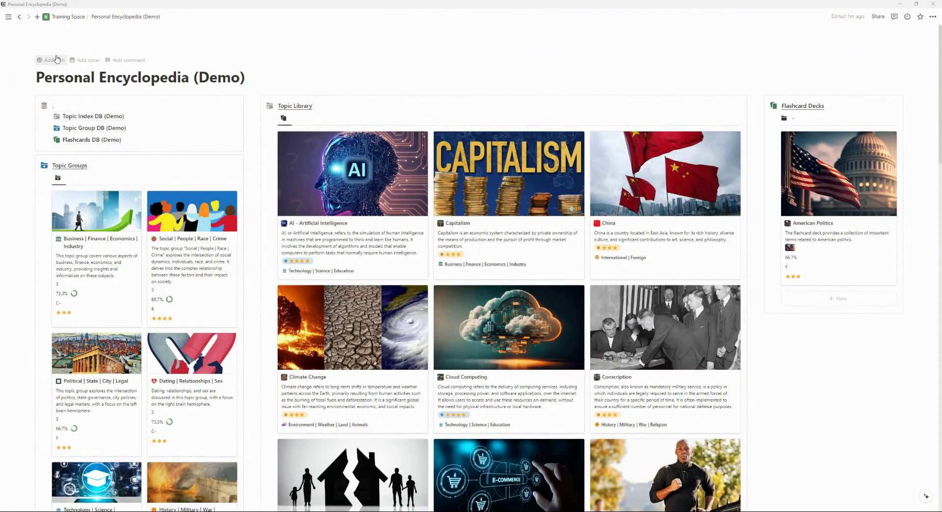
Step: Give the Personal Encyclopedia (Demo) page a green book emoji icon and add a cover image
{"action": "left_click", "coordinate": [47, 59]}
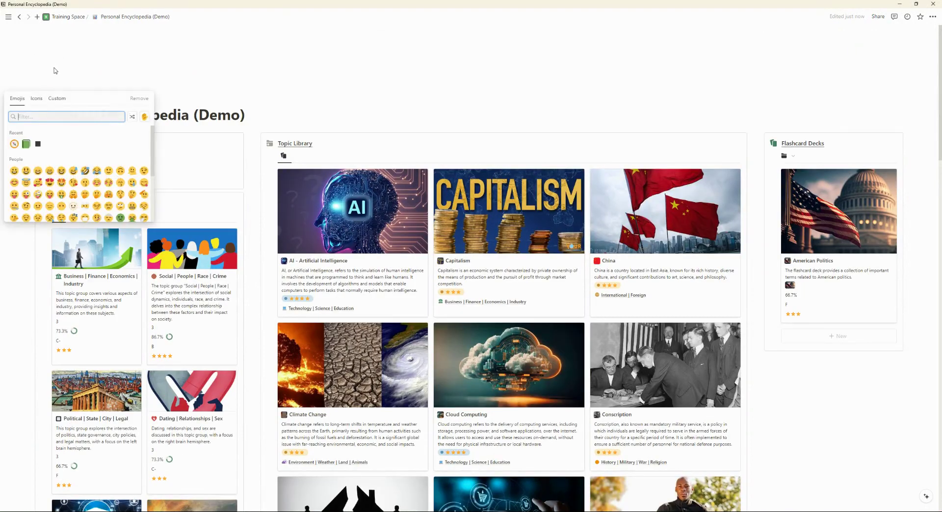
{"action": "left_click", "coordinate": [26, 144]}
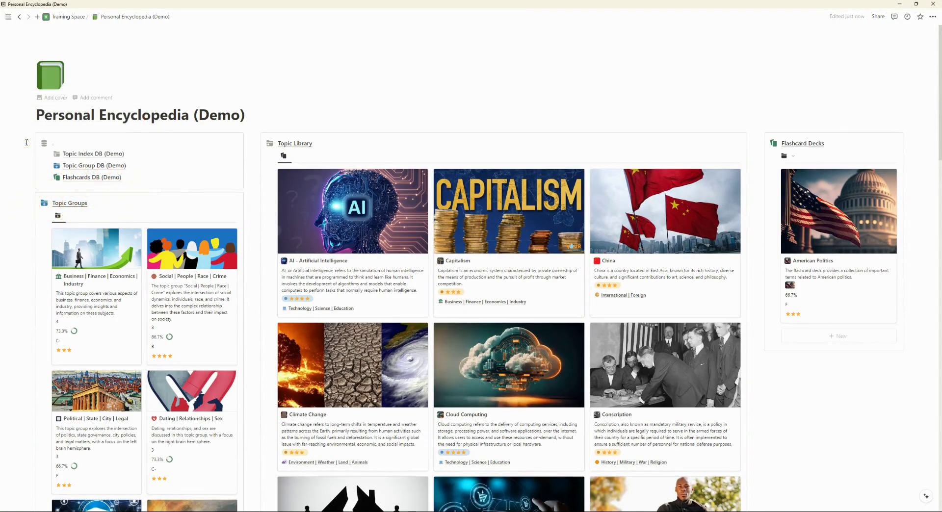
{"action": "left_click", "coordinate": [53, 97]}
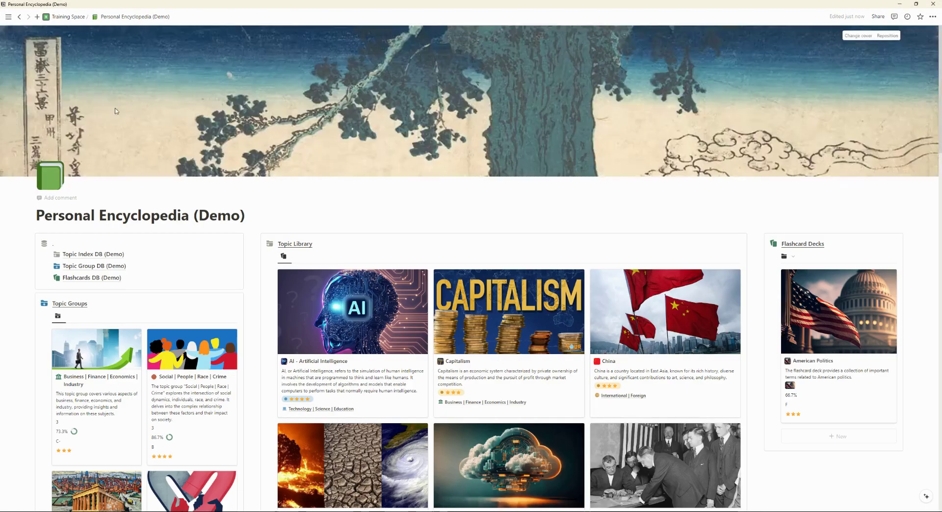
Step: Replace the page cover with the Unsplash image of green Britannica volumes, searching for "brittanica" and "encyclopedia"
{"action": "left_click", "coordinate": [865, 37]}
{"action": "left_click", "coordinate": [817, 49]}
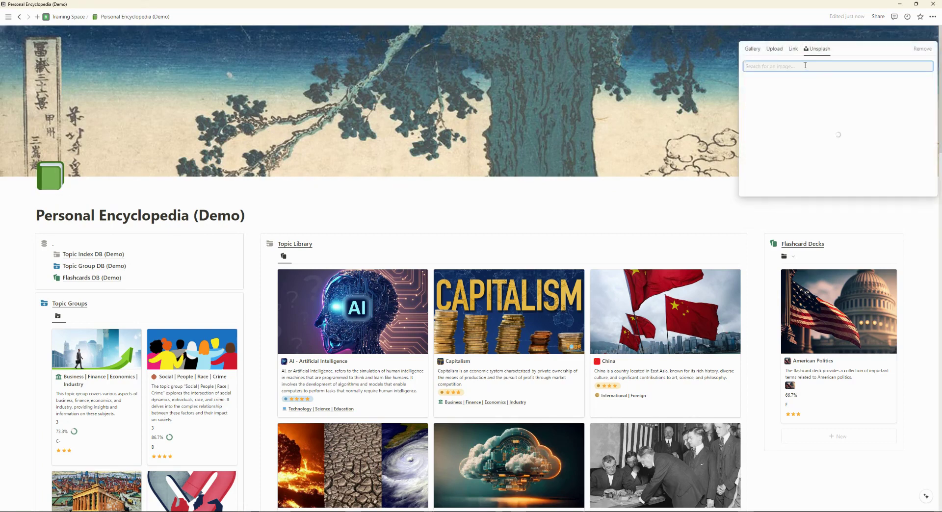
{"action": "type", "text": "brittanica"}
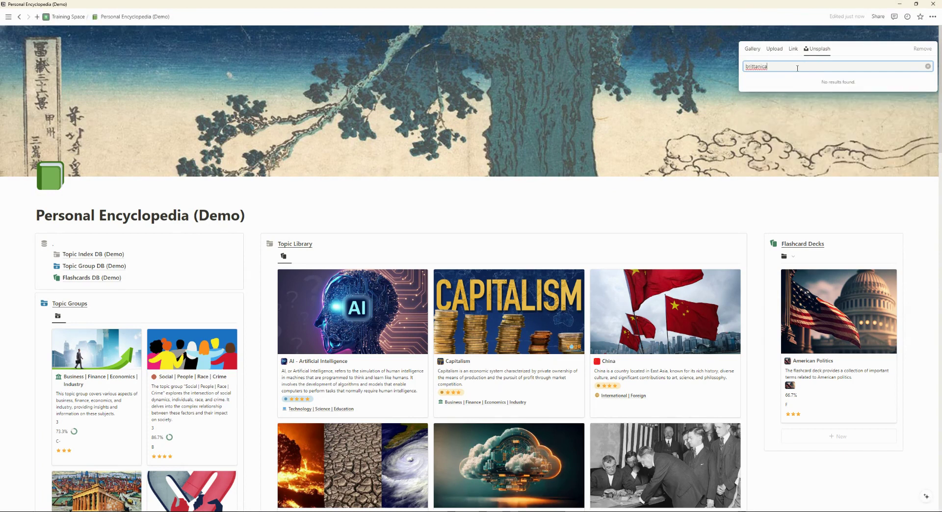
{"action": "double_click", "coordinate": [749, 68]}
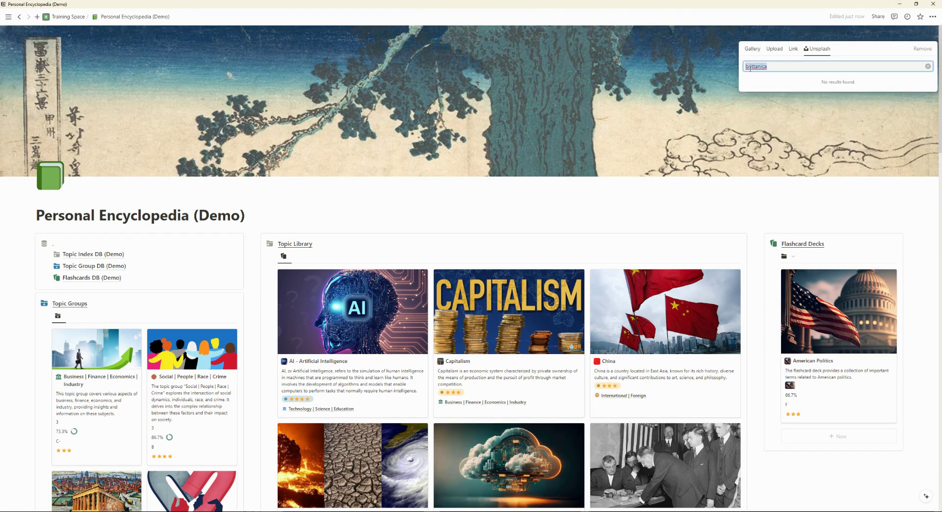
{"action": "type", "text": "encyclopedia"}
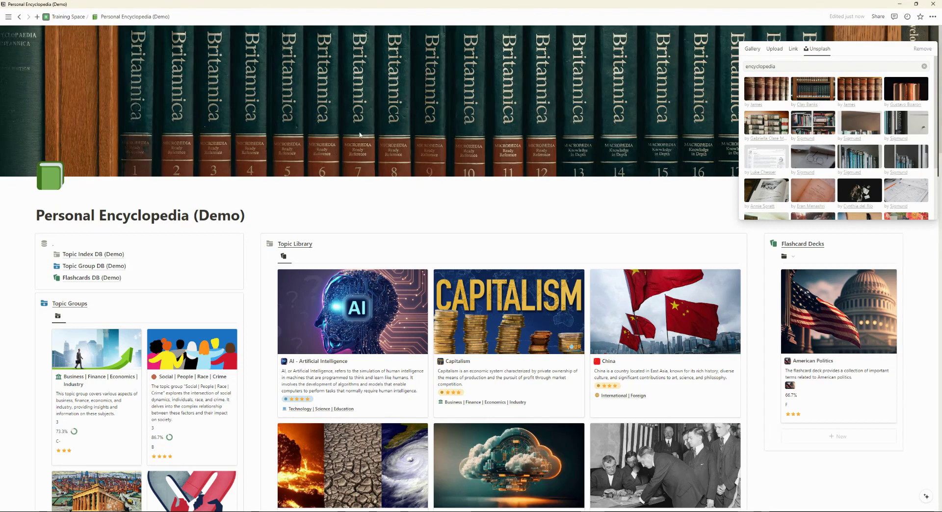
{"action": "left_click", "coordinate": [366, 180]}
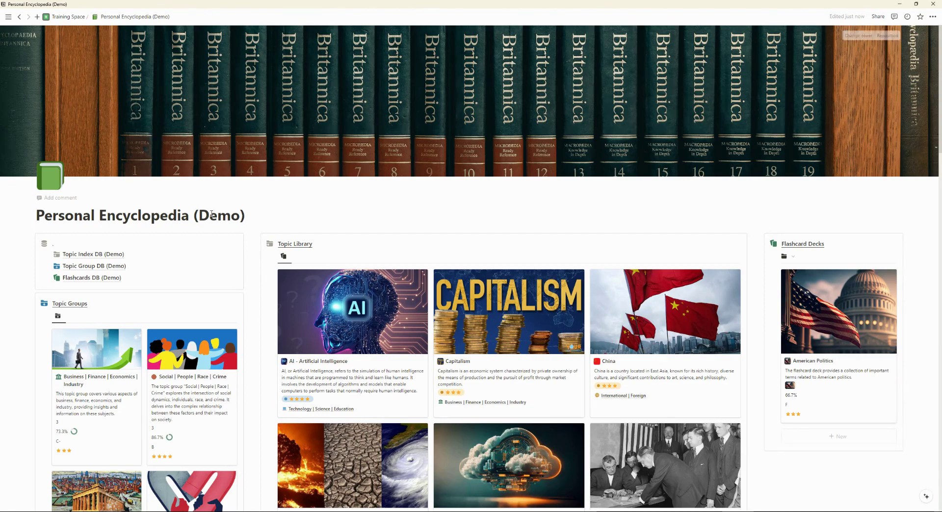
Step: In the mobile version of the Personal Encyclopedia (Demo) page, examine how the topic group and topic library cards are laid out
{"action": "mouse_move", "coordinate": [85, 264]}
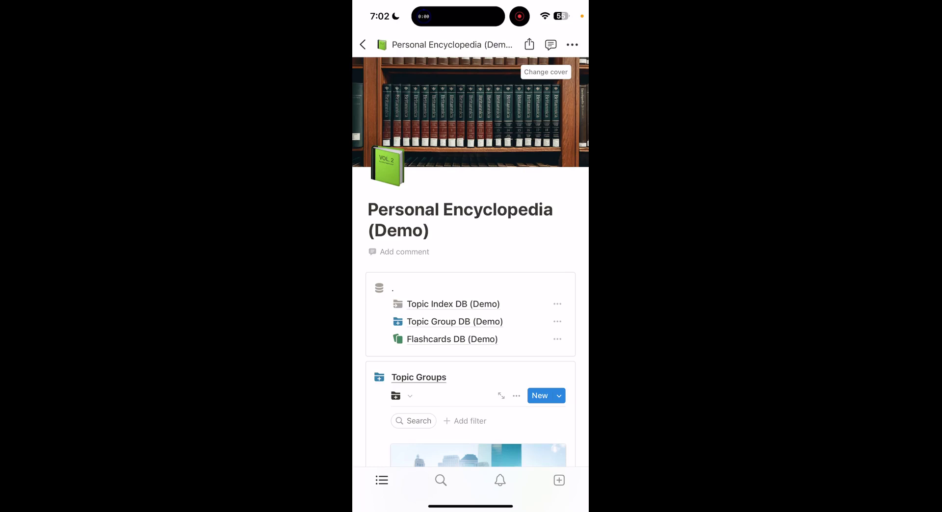
{"action": "scroll", "coordinate": [471, 294], "scroll_direction": "down", "scroll_amount": 15}
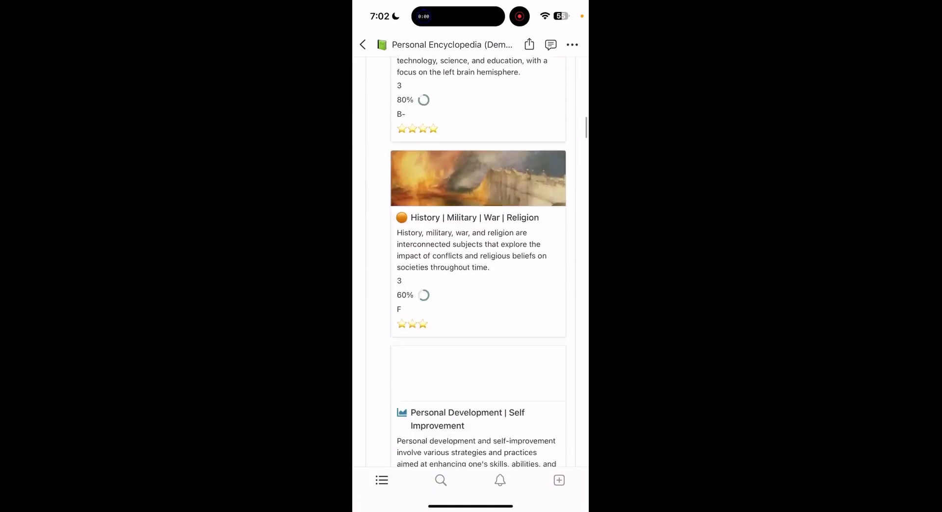
{"action": "scroll", "coordinate": [470, 260], "scroll_direction": "down", "scroll_amount": 20}
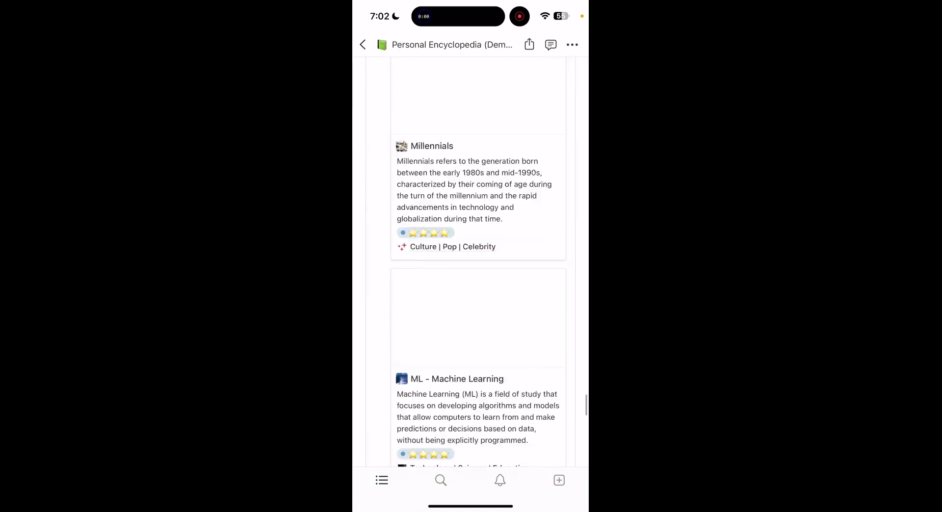
{"action": "scroll", "coordinate": [471, 260], "scroll_direction": "up", "scroll_amount": 15}
{"action": "scroll", "coordinate": [470, 260], "scroll_direction": "down", "scroll_amount": 5}
{"action": "scroll", "coordinate": [471, 260], "scroll_direction": "down", "scroll_amount": 3}
{"action": "scroll", "coordinate": [471, 260], "scroll_direction": "up", "scroll_amount": 15}
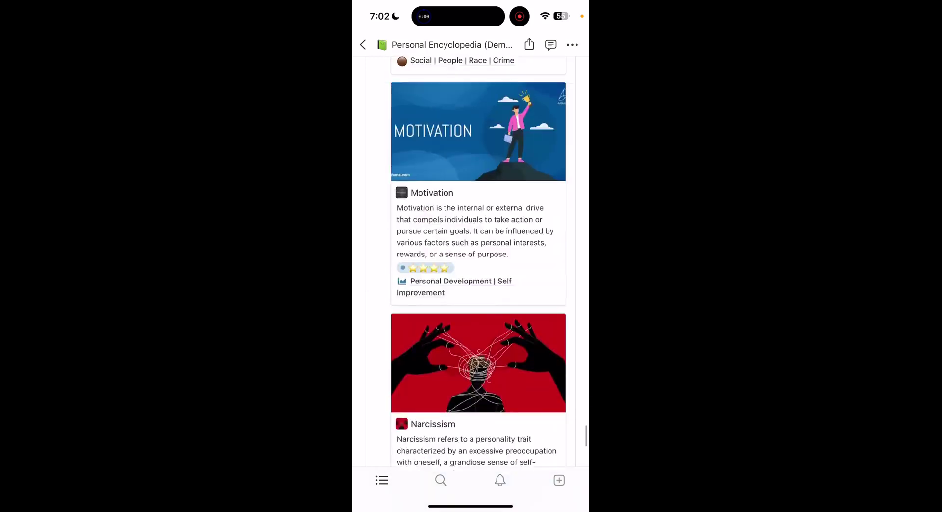
{"action": "scroll", "coordinate": [471, 260], "scroll_direction": "up", "scroll_amount": 20}
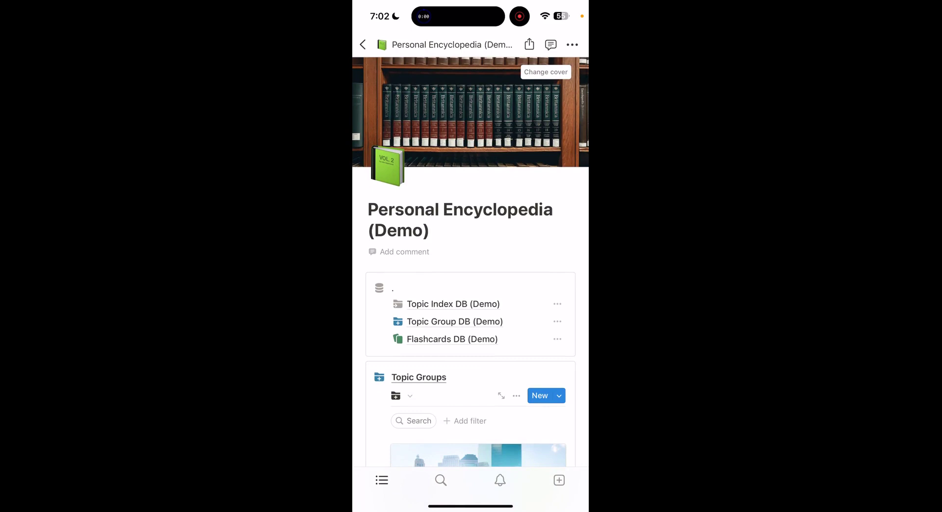
Step: Open the American Politics deck from Flashcards DB (Demo) and bring up its Flashcard Terms gallery
{"action": "scroll", "coordinate": [470, 260], "scroll_direction": "down", "scroll_amount": 1}
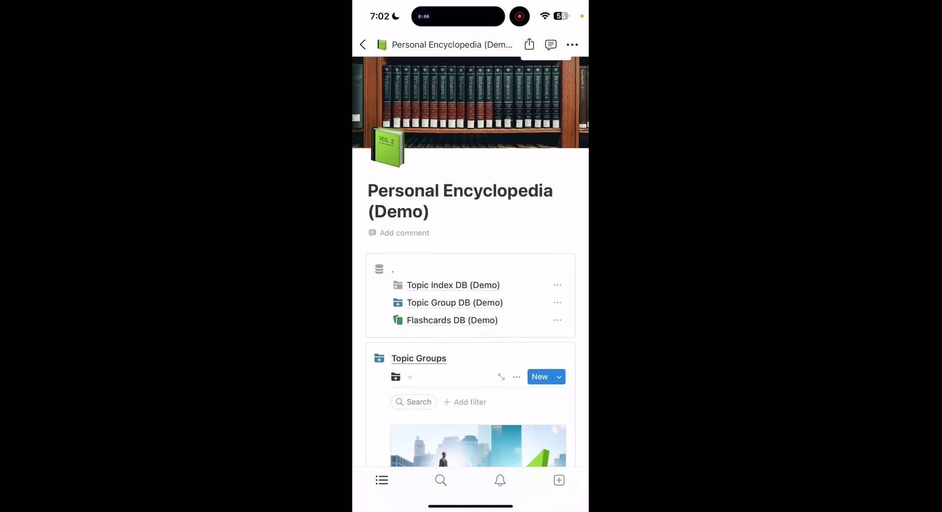
{"action": "left_click", "coordinate": [452, 319]}
{"action": "left_click", "coordinate": [407, 256]}
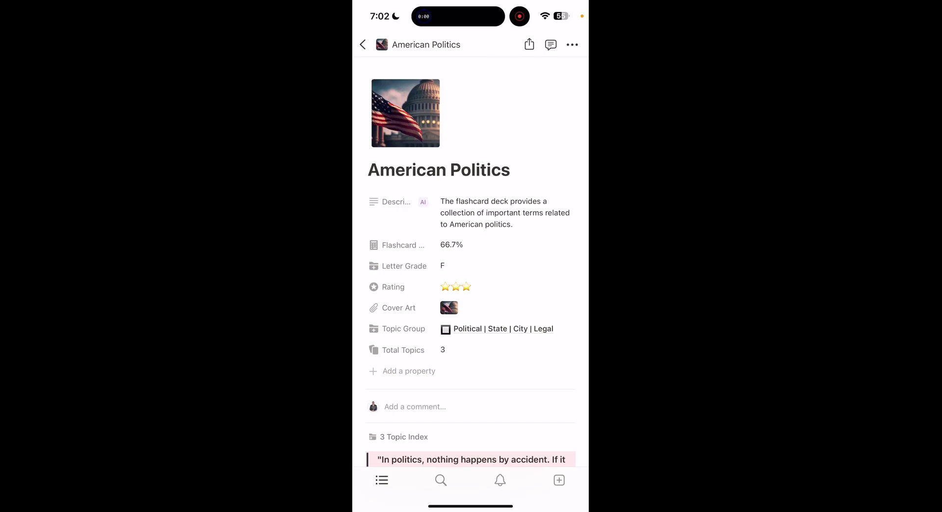
{"action": "scroll", "coordinate": [469, 260], "scroll_direction": "down", "scroll_amount": 1}
{"action": "scroll", "coordinate": [470, 261], "scroll_direction": "down", "scroll_amount": 5}
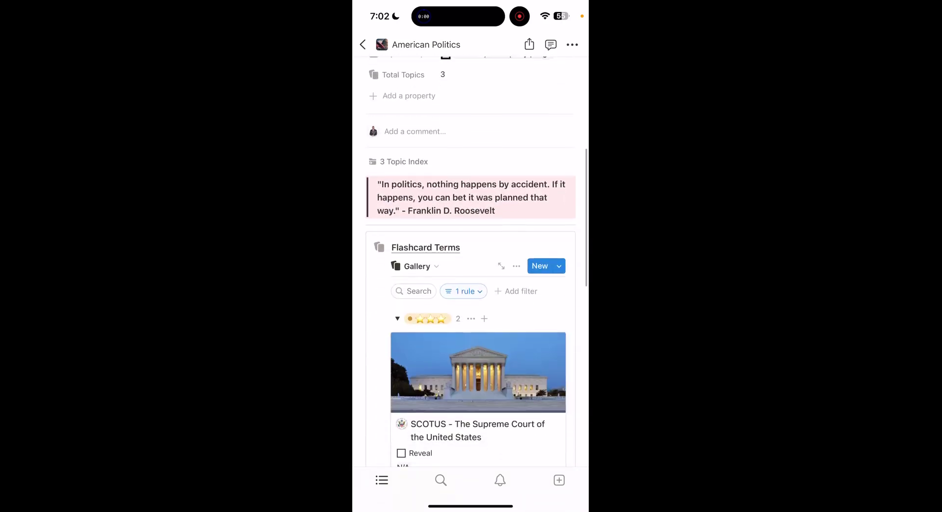
{"action": "scroll", "coordinate": [470, 261], "scroll_direction": "up", "scroll_amount": 1}
{"action": "scroll", "coordinate": [470, 261], "scroll_direction": "down", "scroll_amount": 4}
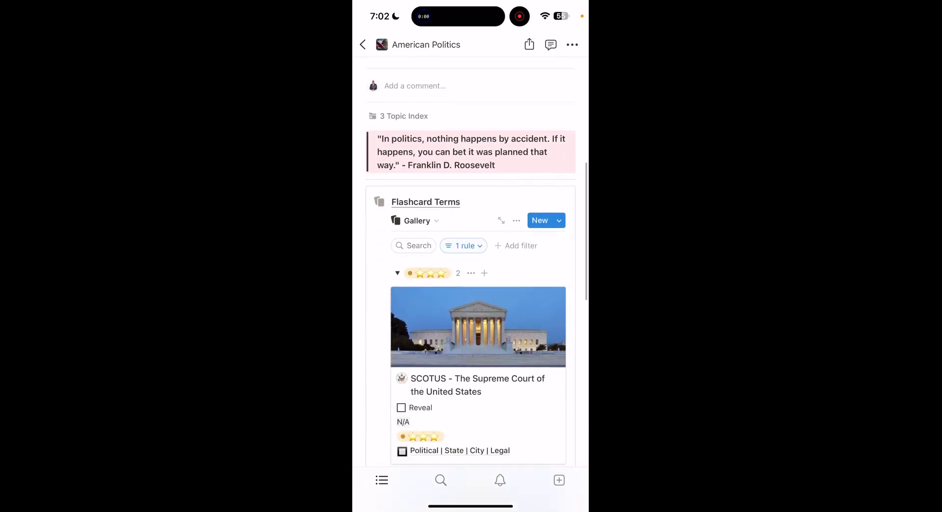
{"action": "scroll", "coordinate": [470, 261], "scroll_direction": "up", "scroll_amount": 1}
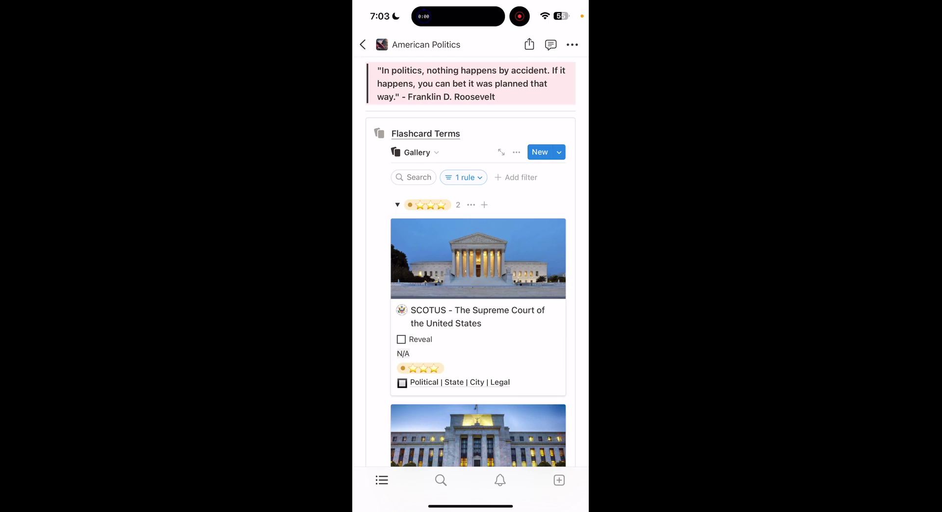
{"action": "scroll", "coordinate": [475, 260], "scroll_direction": "down", "scroll_amount": 1}
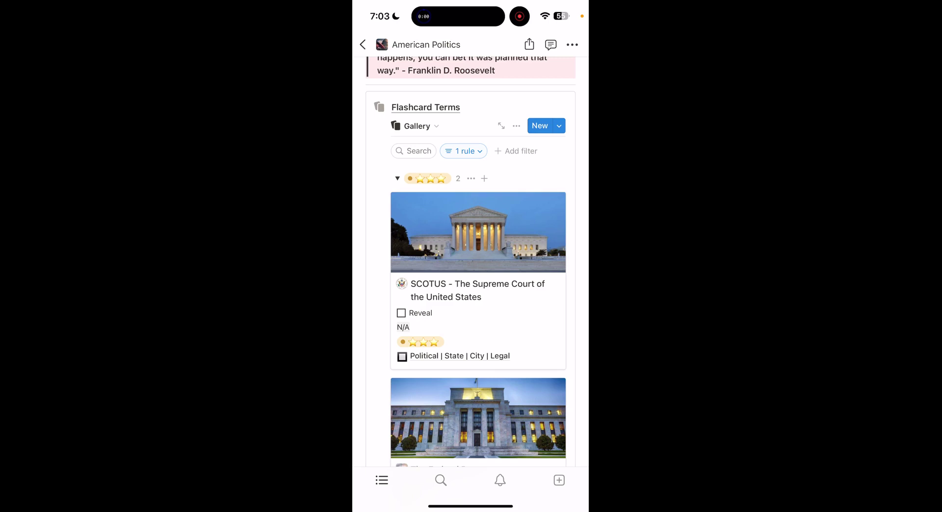
Step: Reveal and hide the definition on the SCOTUS flashcard, and examine the formula that controls it
{"action": "left_click", "coordinate": [400, 313]}
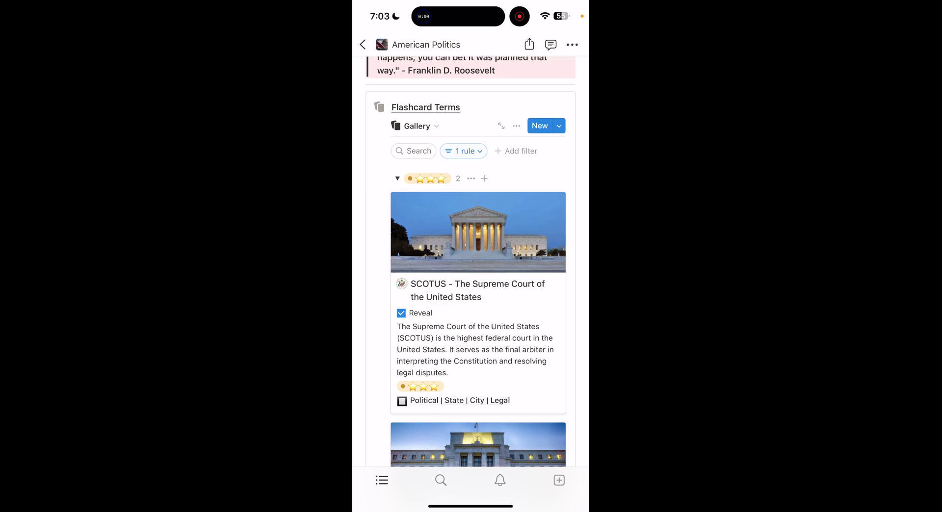
{"action": "left_click", "coordinate": [401, 313]}
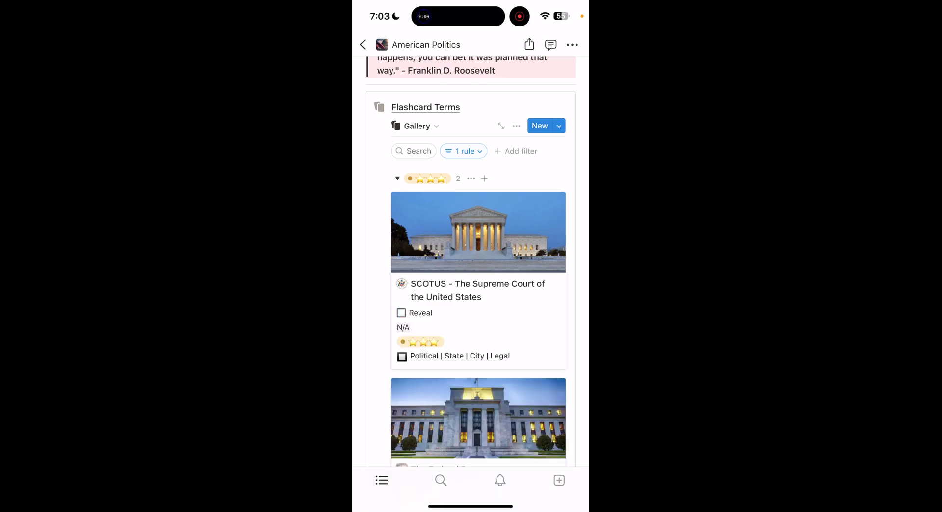
{"action": "left_click", "coordinate": [403, 327]}
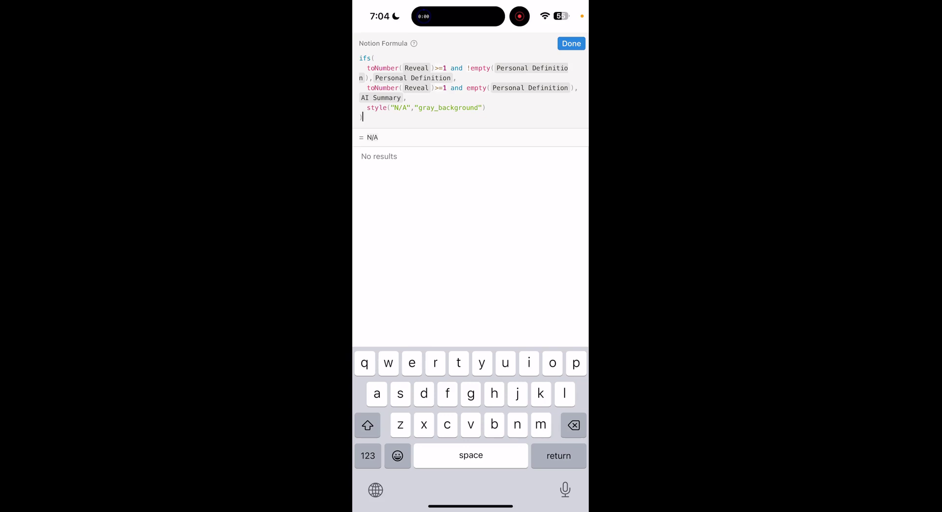
{"action": "left_click", "coordinate": [571, 43]}
Step: Open the SCOTUS flashcard's page and enter "the highest judicial body in the United States of America" as its personal definition
{"action": "scroll", "coordinate": [476, 262], "scroll_direction": "down", "scroll_amount": 1}
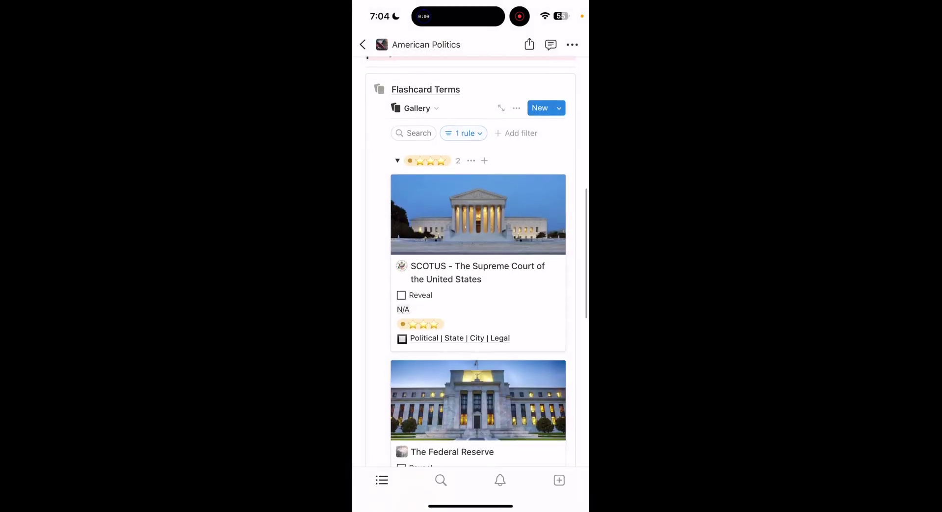
{"action": "left_click", "coordinate": [471, 272]}
{"action": "scroll", "coordinate": [477, 261], "scroll_direction": "down", "scroll_amount": 1}
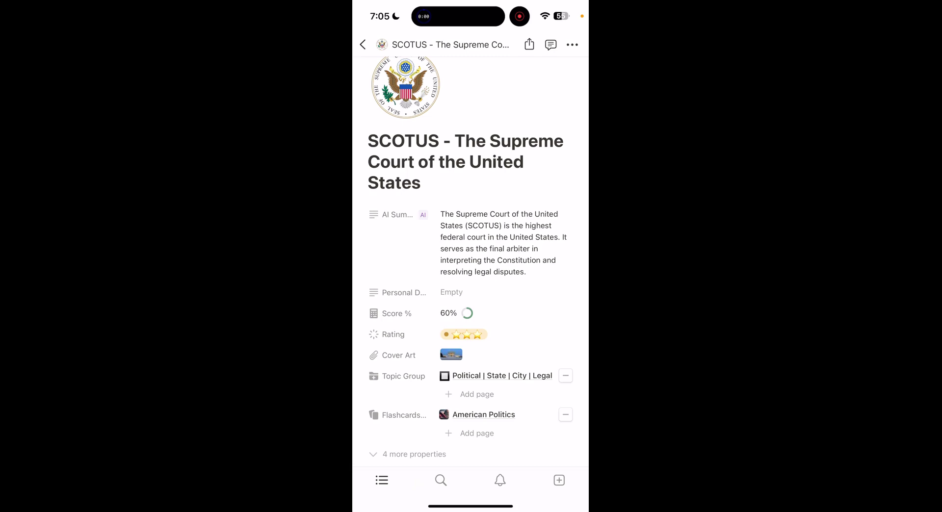
{"action": "left_click", "coordinate": [452, 292]}
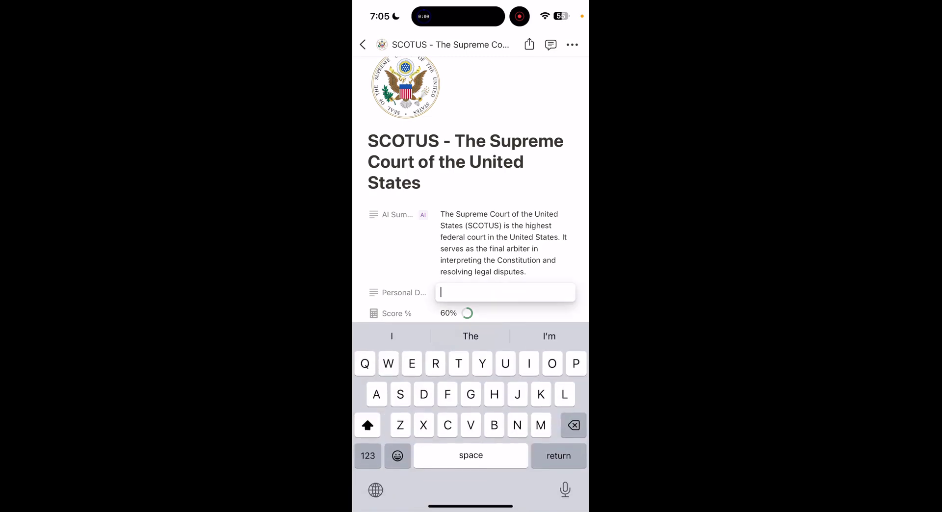
{"action": "key", "text": "shift"}
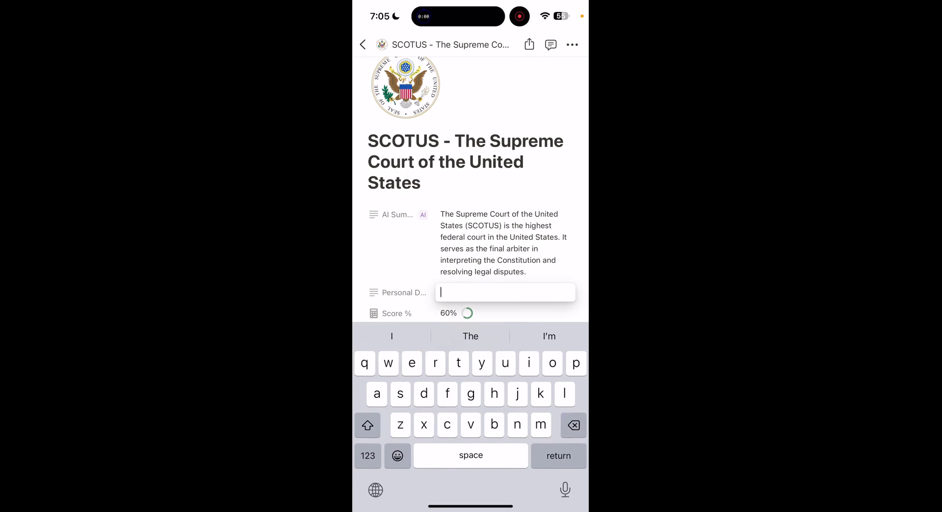
{"action": "type", "text": "the highest judic"}
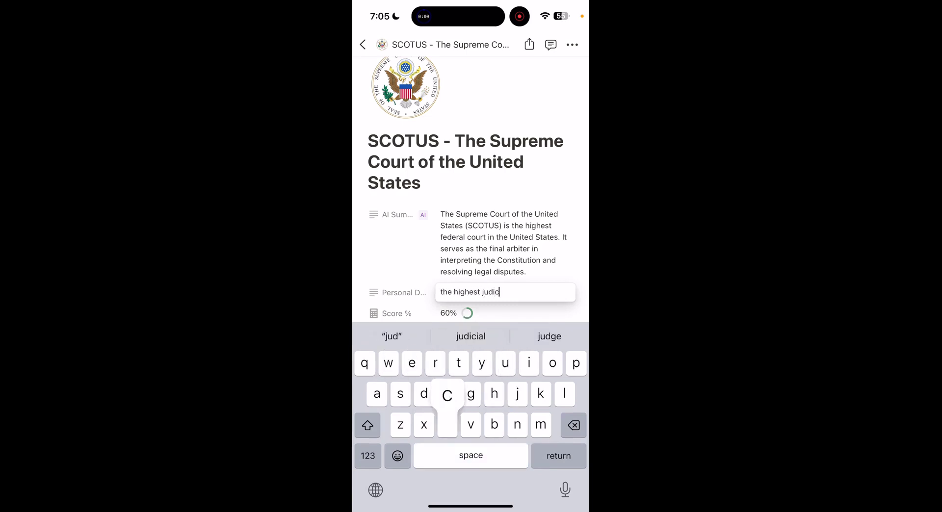
{"action": "type", "text": "ial body "}
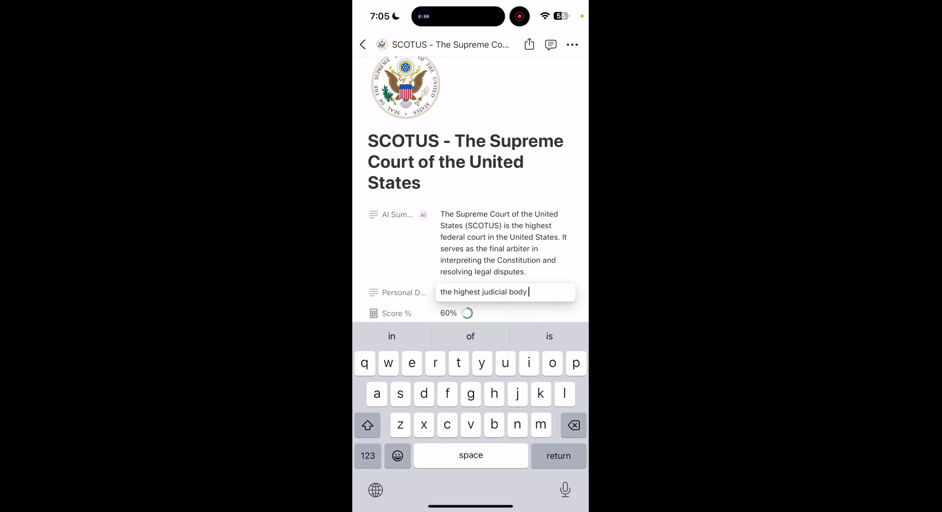
{"action": "type", "text": "in the U"}
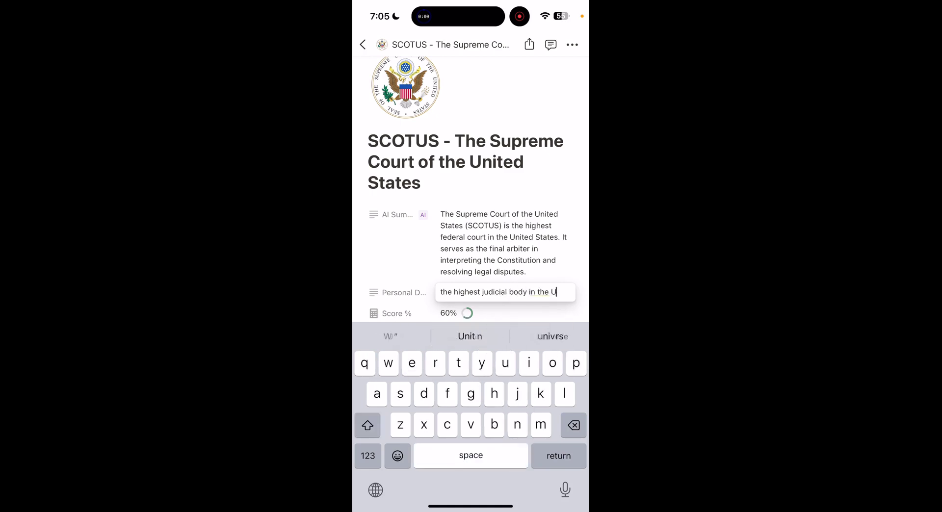
{"action": "type", "text": "nited State"}
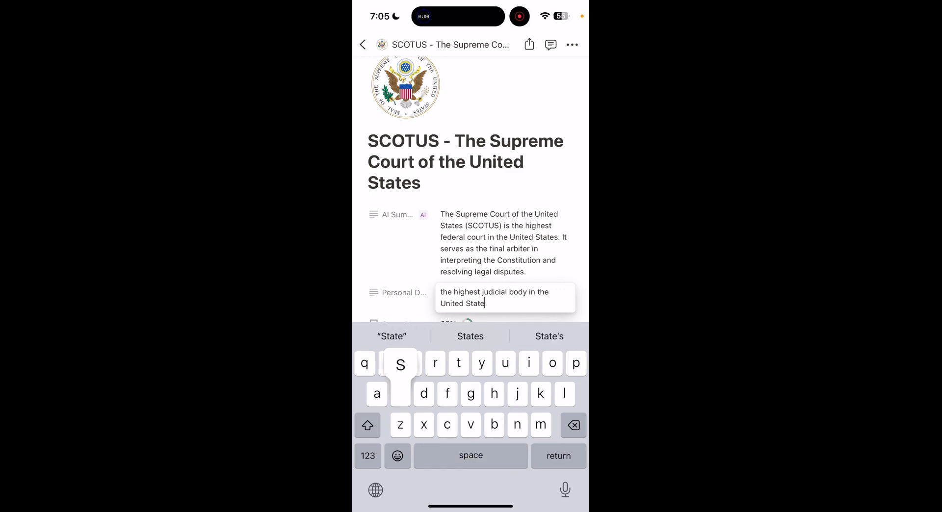
{"action": "type", "text": "s of America"}
{"action": "key", "text": "Return"}
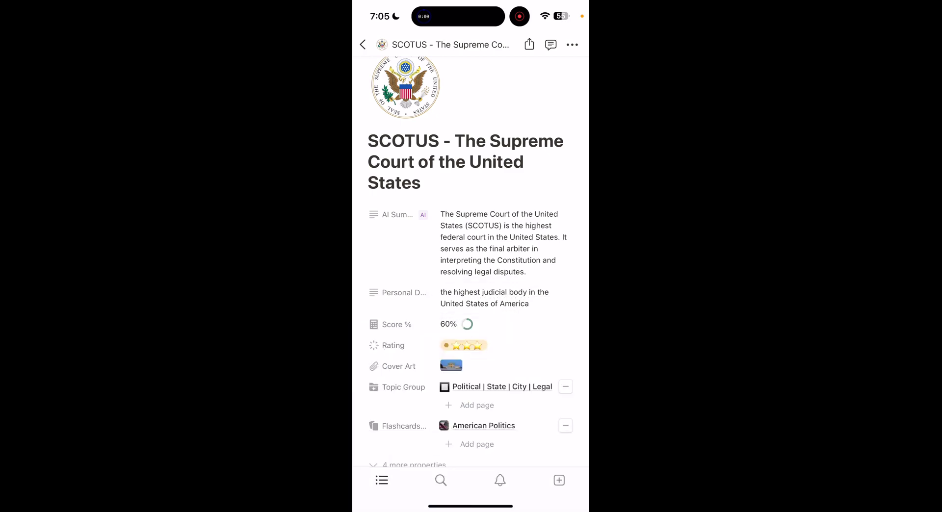
Step: Return to the American Politics deck, reveal the personal definition on the SCOTUS flashcard and hide it again
{"action": "left_click", "coordinate": [363, 44]}
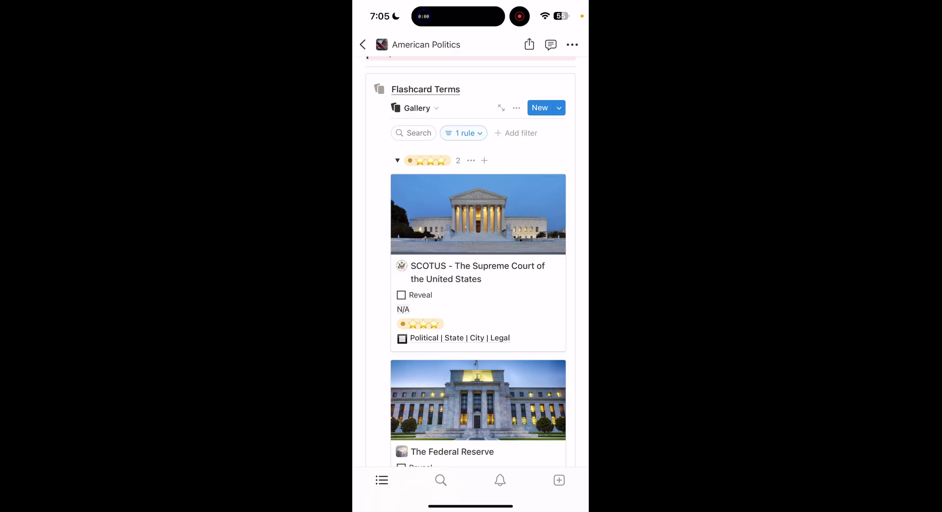
{"action": "left_click", "coordinate": [401, 294]}
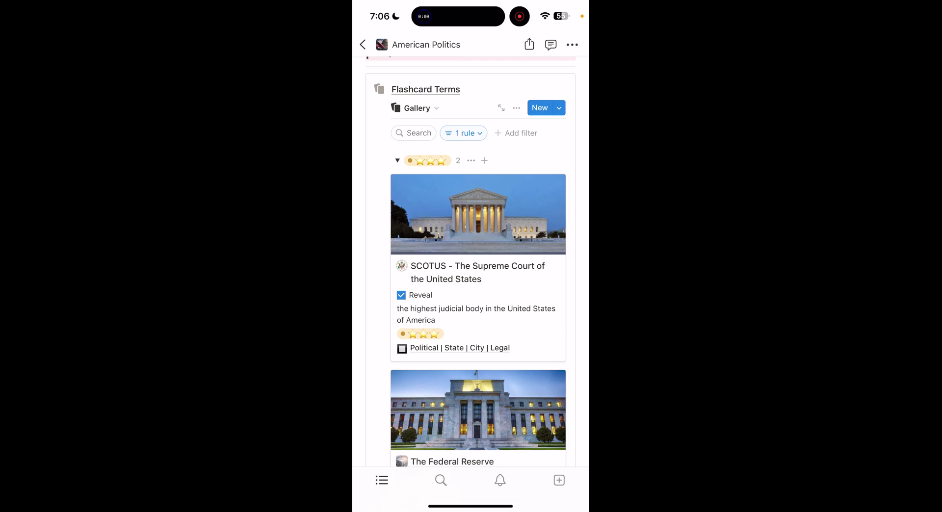
{"action": "left_click", "coordinate": [401, 295]}
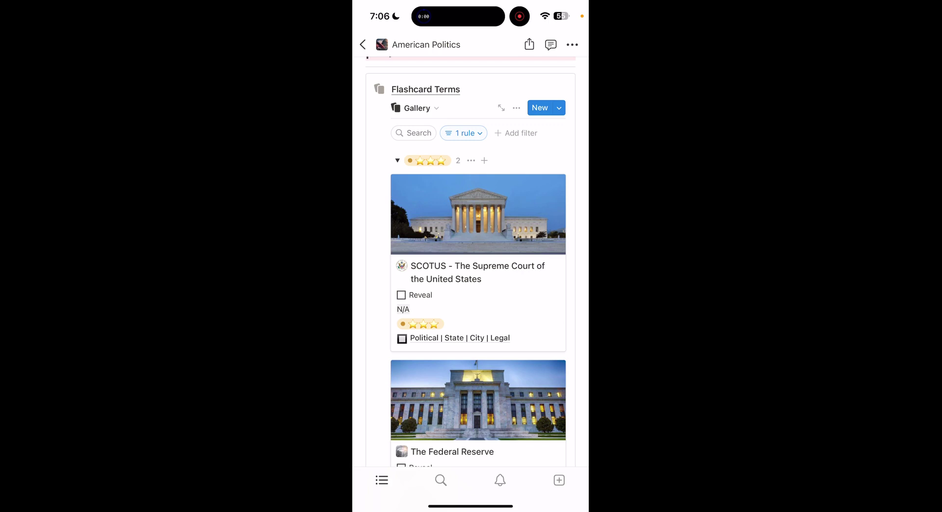
Step: Set the SCOTUS flashcard's rating to four stars and check the American Politics deck's overall score and letter grade
{"action": "left_click", "coordinate": [420, 323]}
{"action": "left_click", "coordinate": [394, 254]}
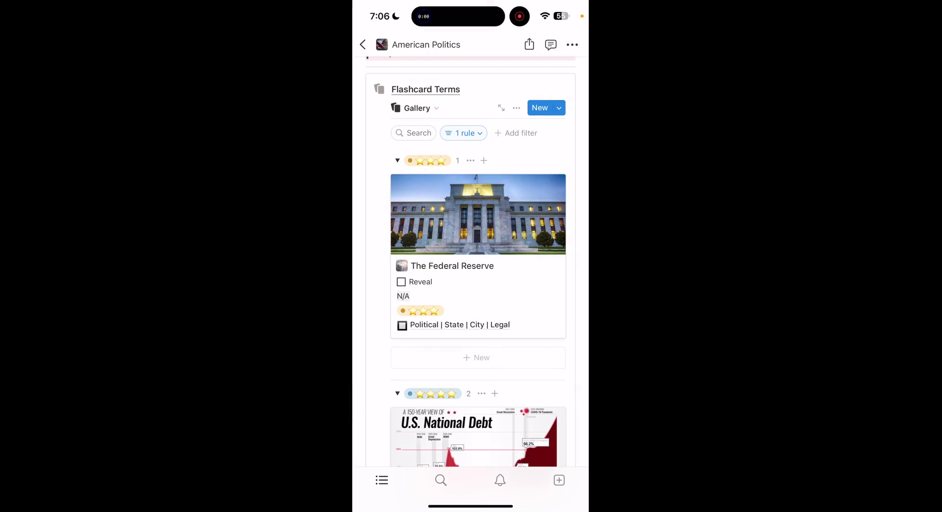
{"action": "scroll", "coordinate": [471, 270], "scroll_direction": "up", "scroll_amount": 15}
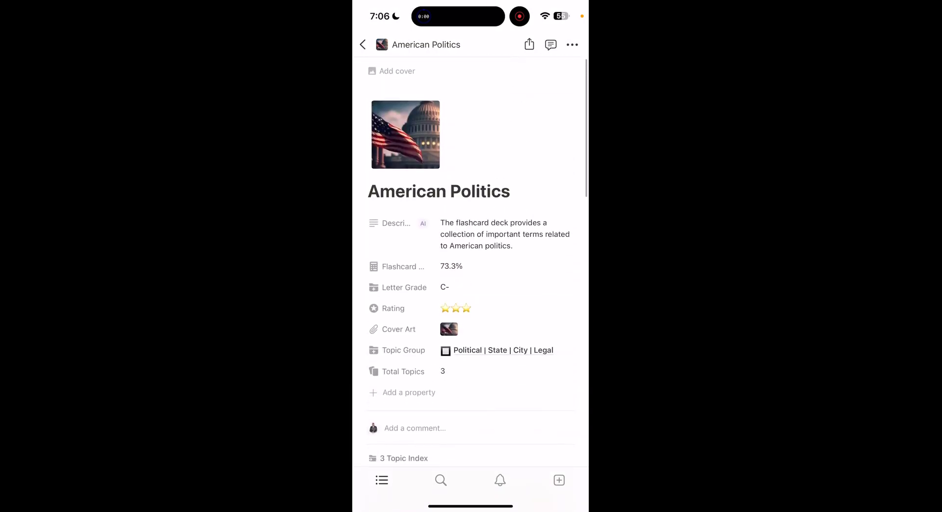